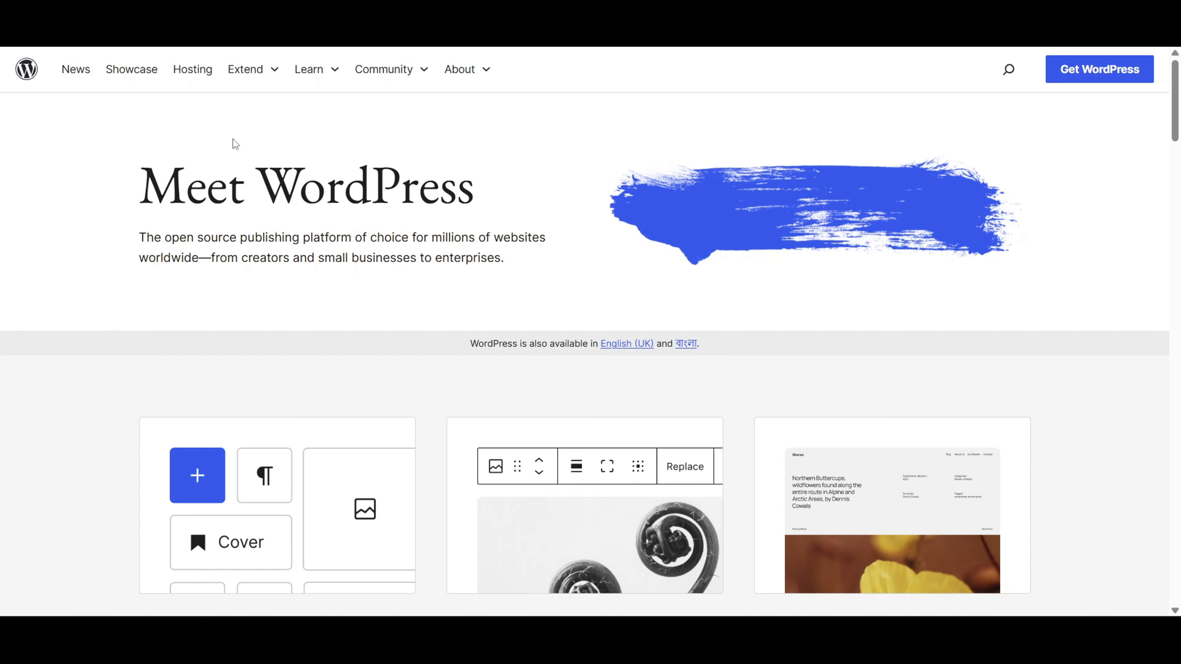
Download WordPress 6.8.3 from the Get WordPress page.
click(1087, 79)
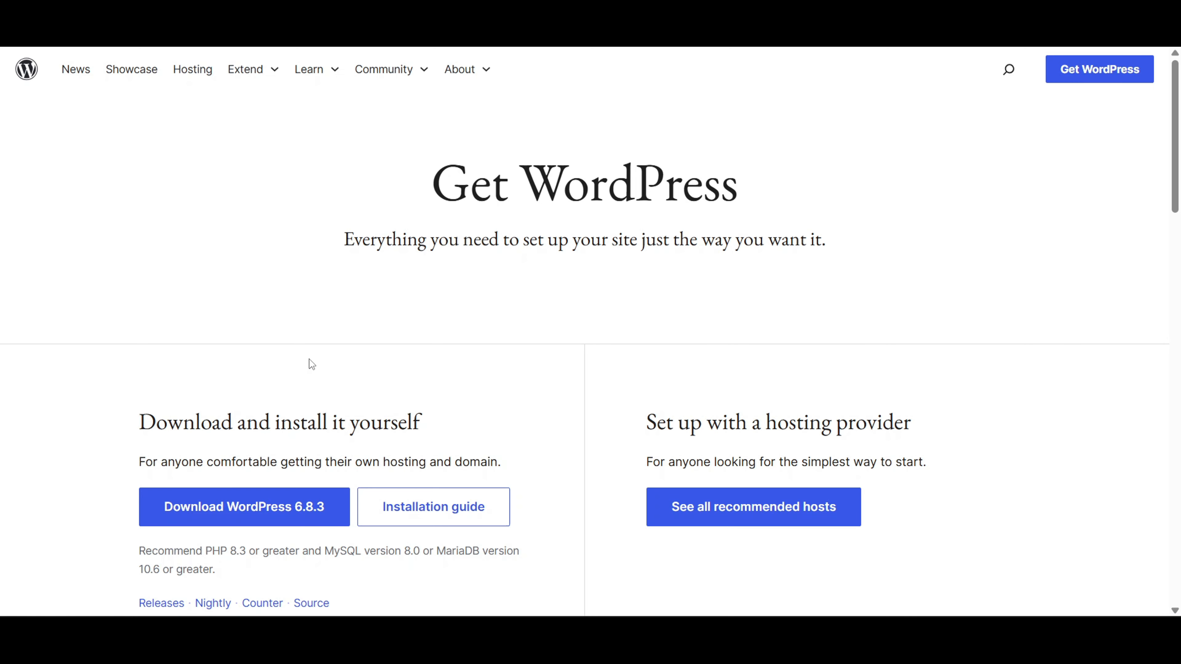
scroll(309, 359, down, 2)
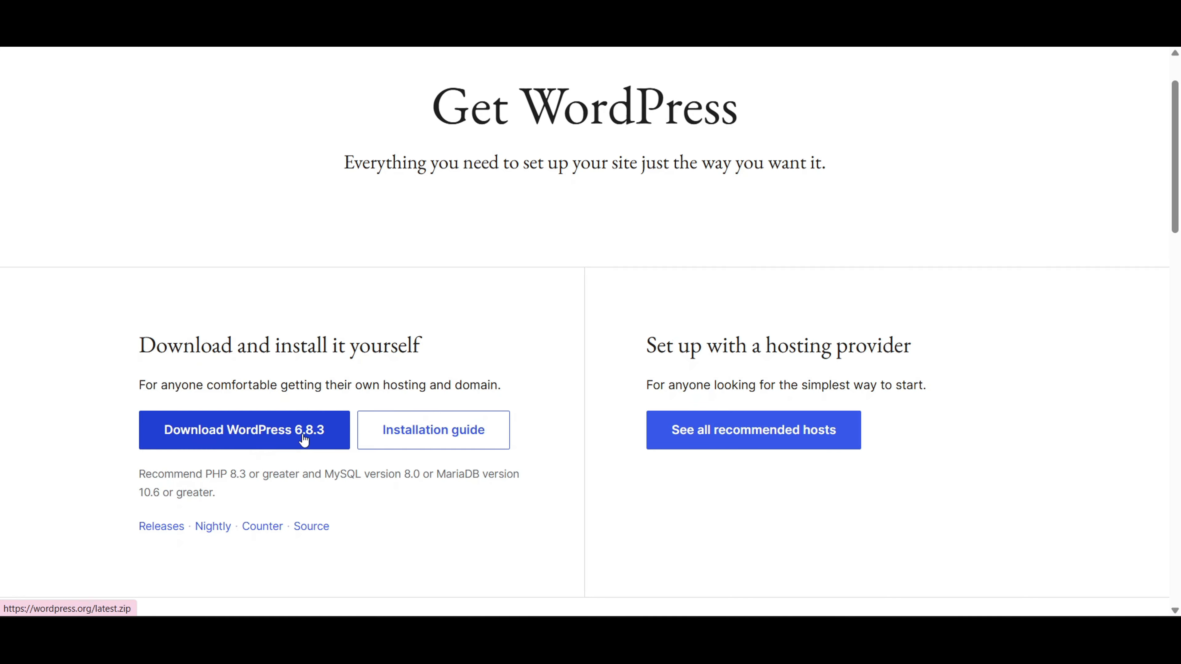
click(254, 435)
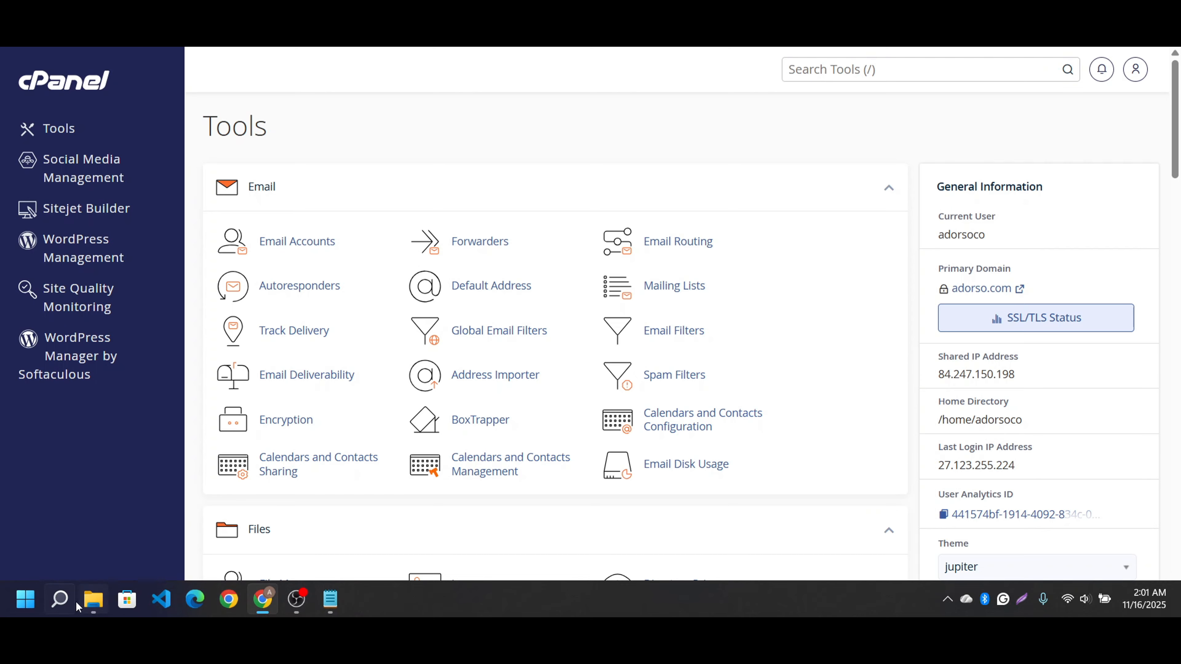
Extract the wordpress-6.8.3 ZIP archive into its current folder with WinRAR's Extract Here.
click(97, 605)
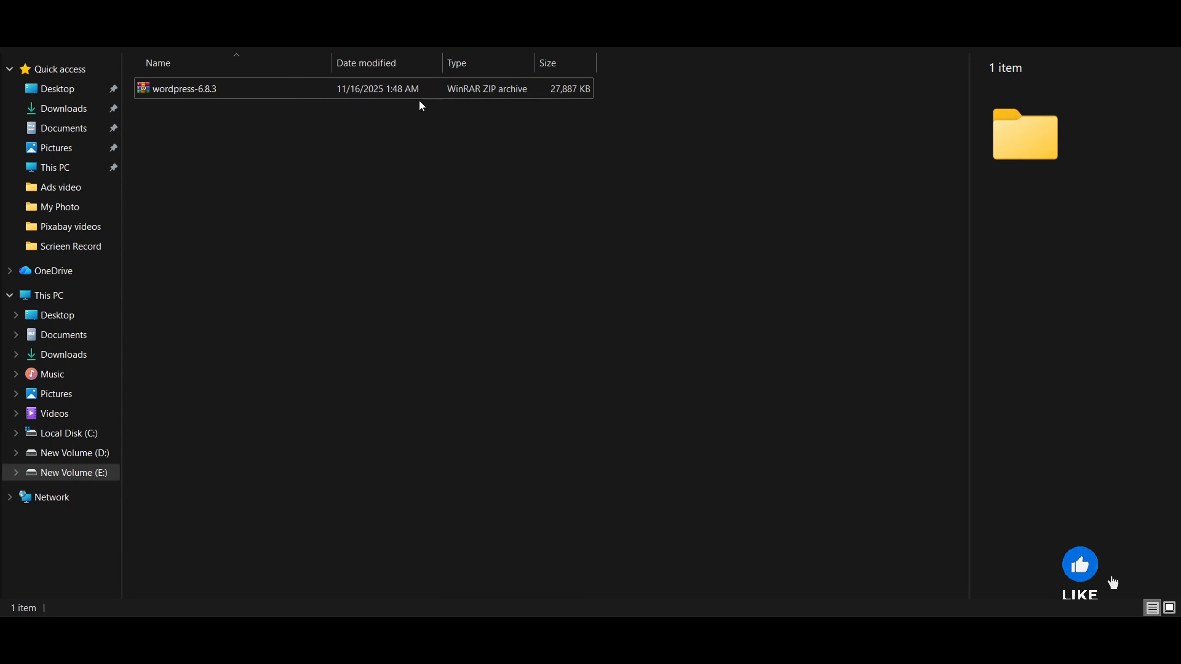
right_click(442, 92)
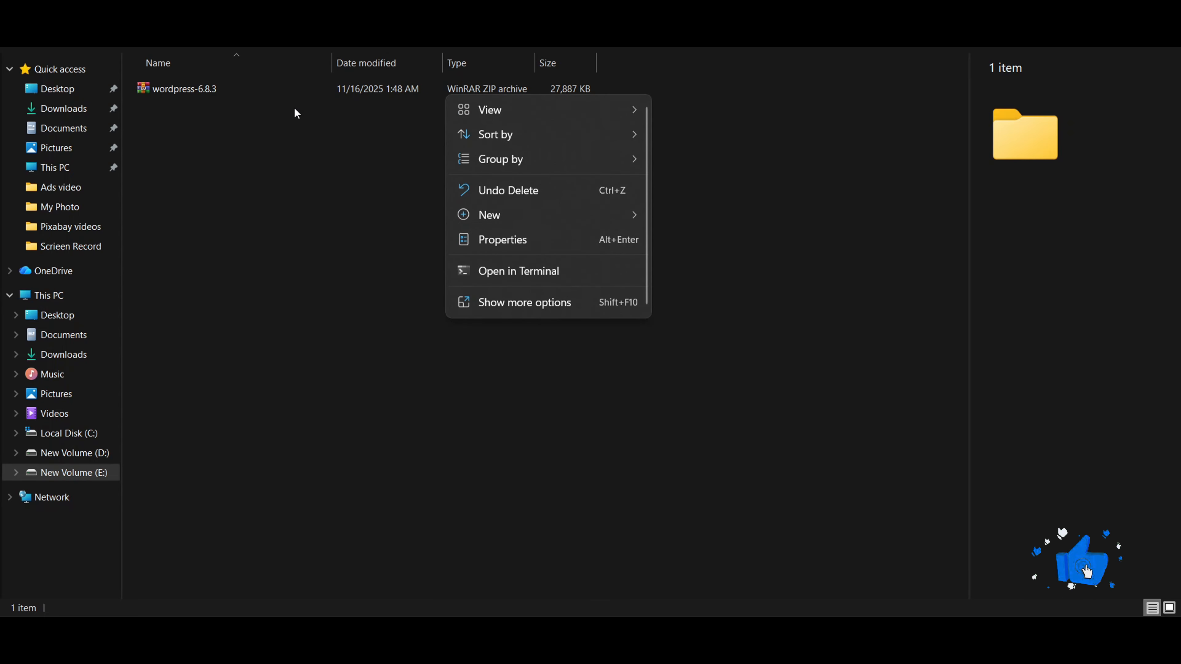
right_click(265, 89)
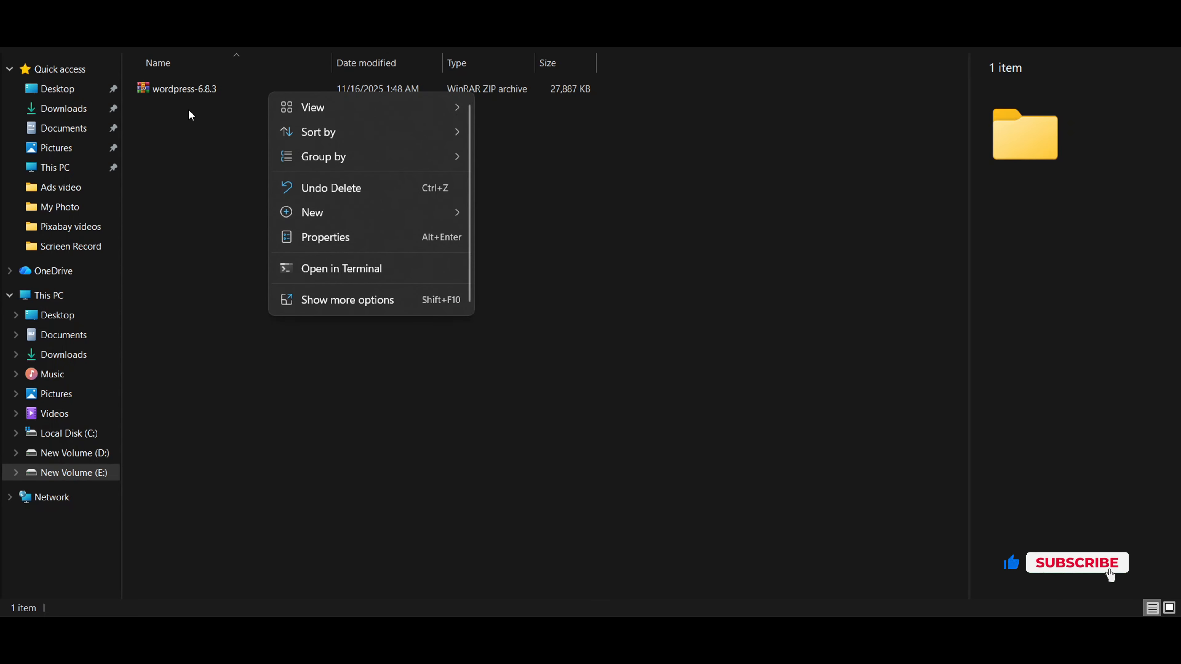
click(180, 96)
right_click(179, 96)
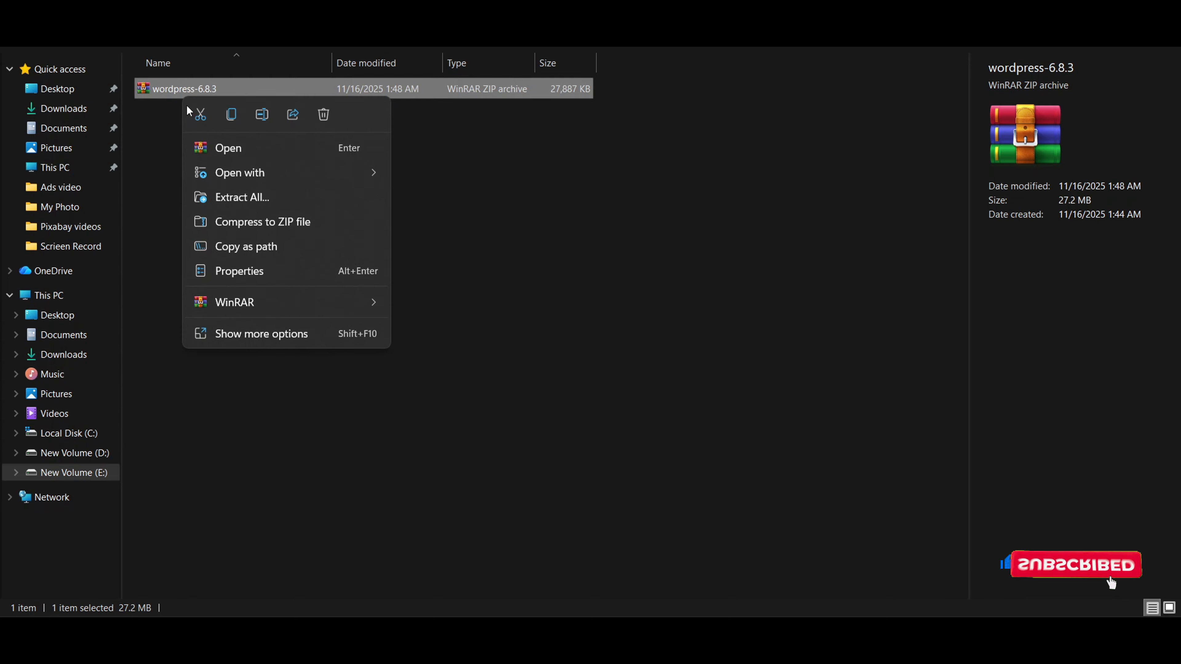
mouse_move(372, 306)
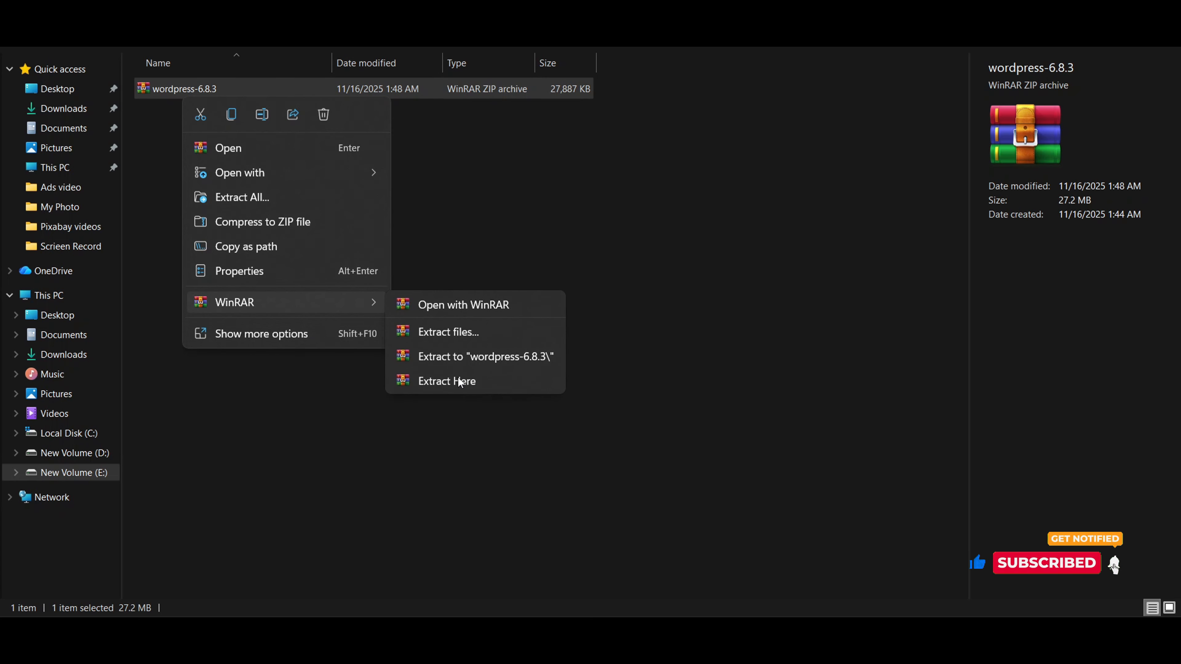
click(469, 383)
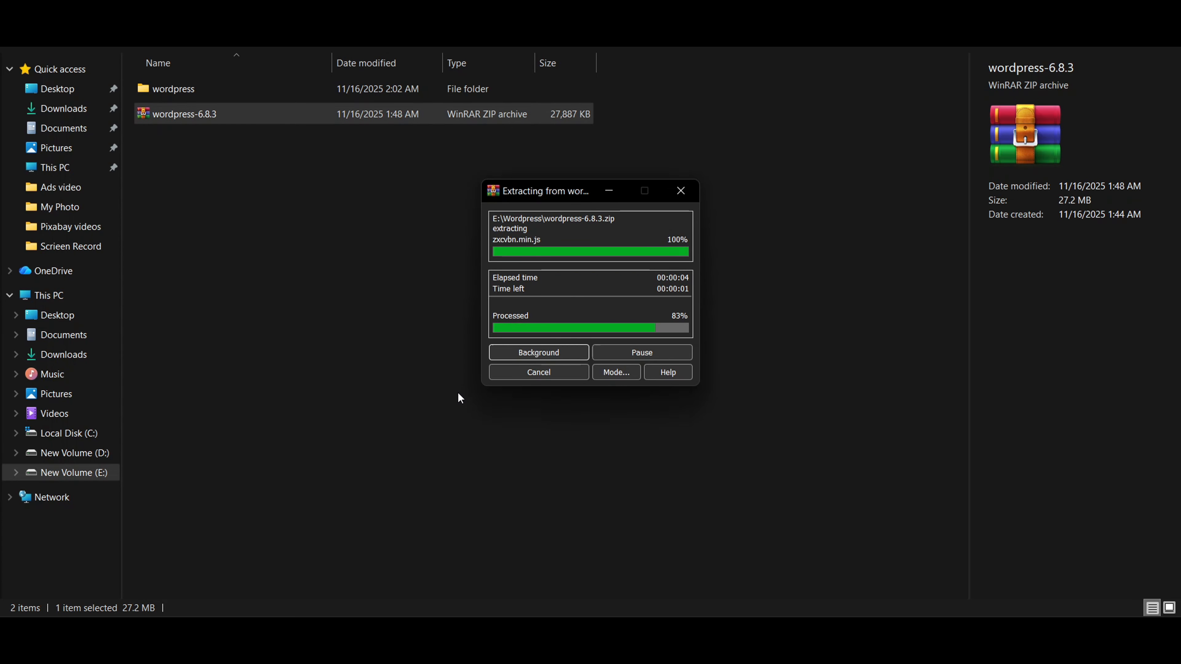
Open the extracted wordpress folder to check its contents, then return to the parent folder.
click(235, 228)
double_click(215, 90)
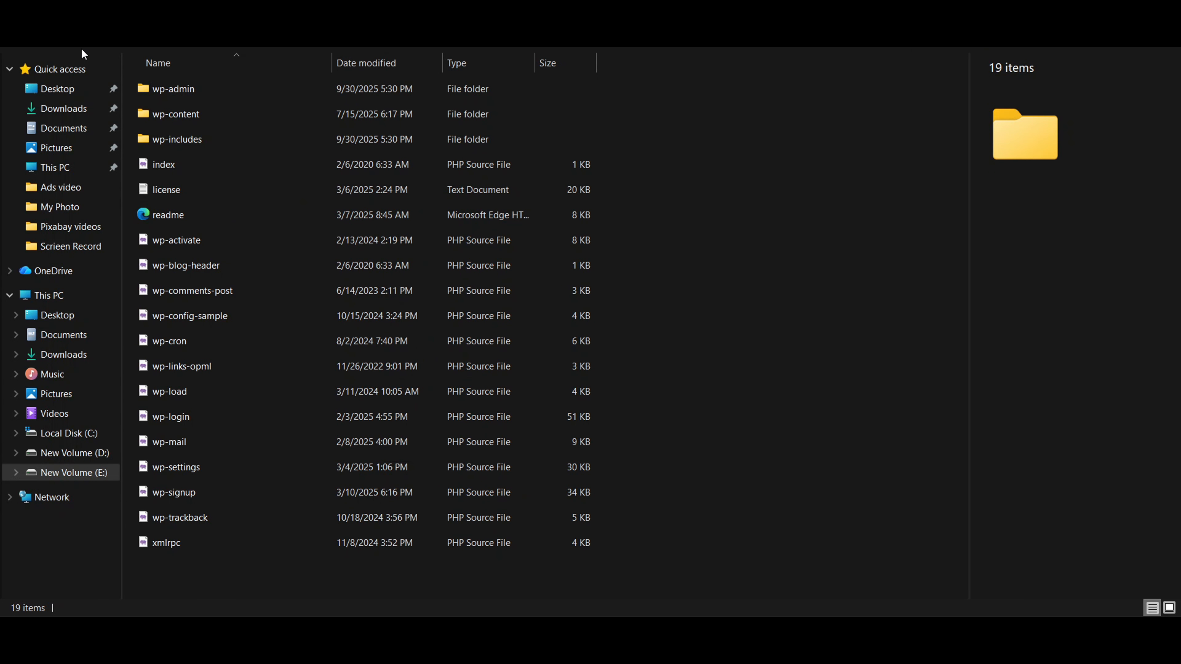
click(12, 35)
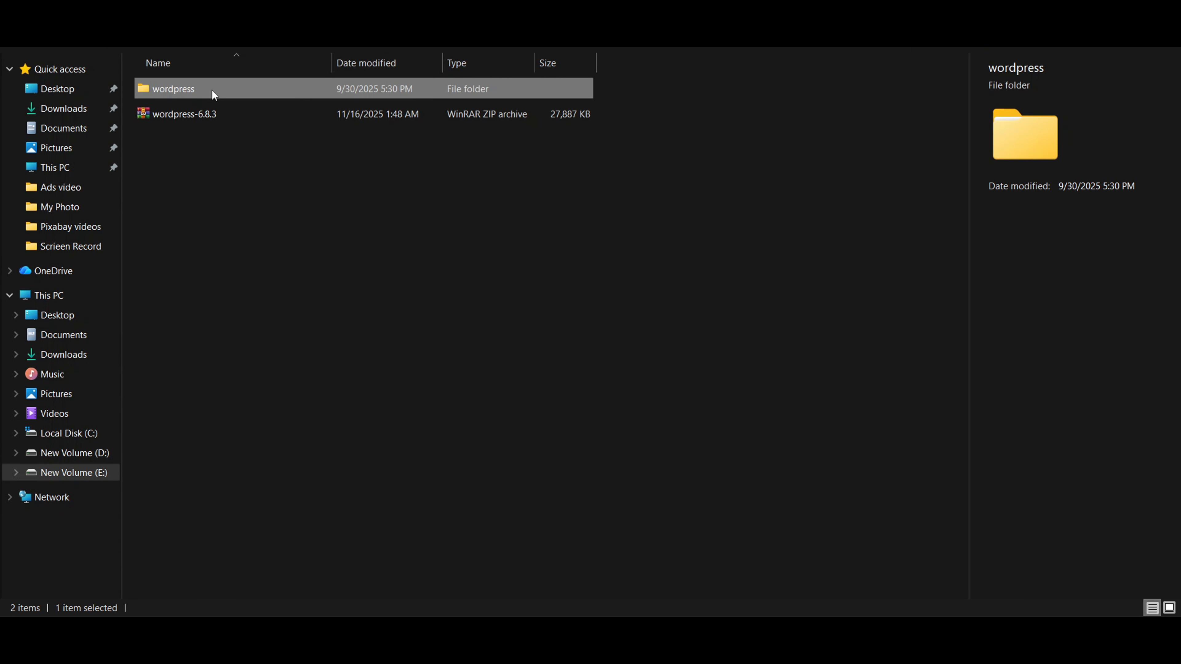
Compress the wordpress folder with WinRAR into a ZIP archive named wordpress.zip.
right_click(213, 91)
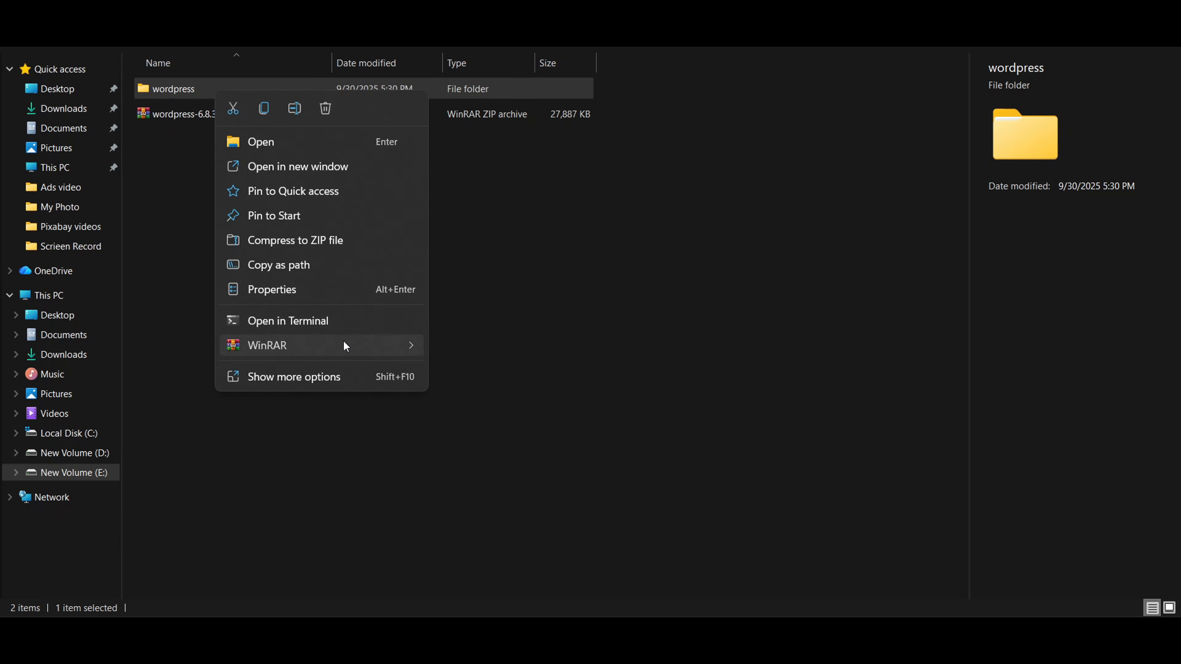
mouse_move(344, 345)
click(525, 349)
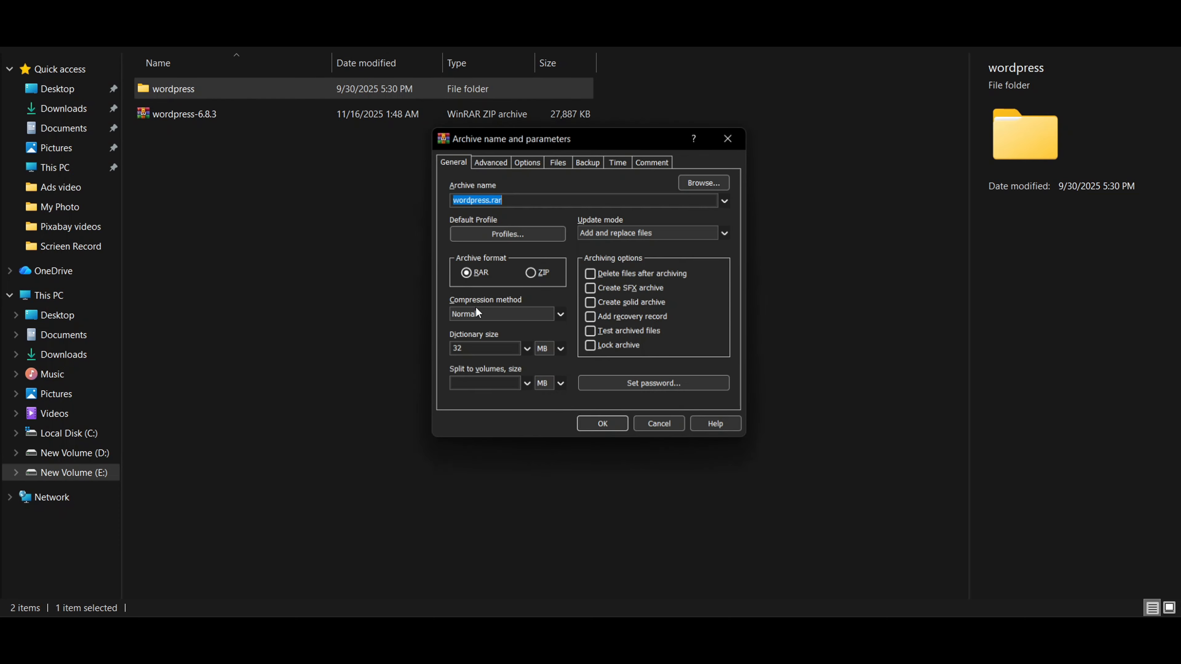
click(533, 273)
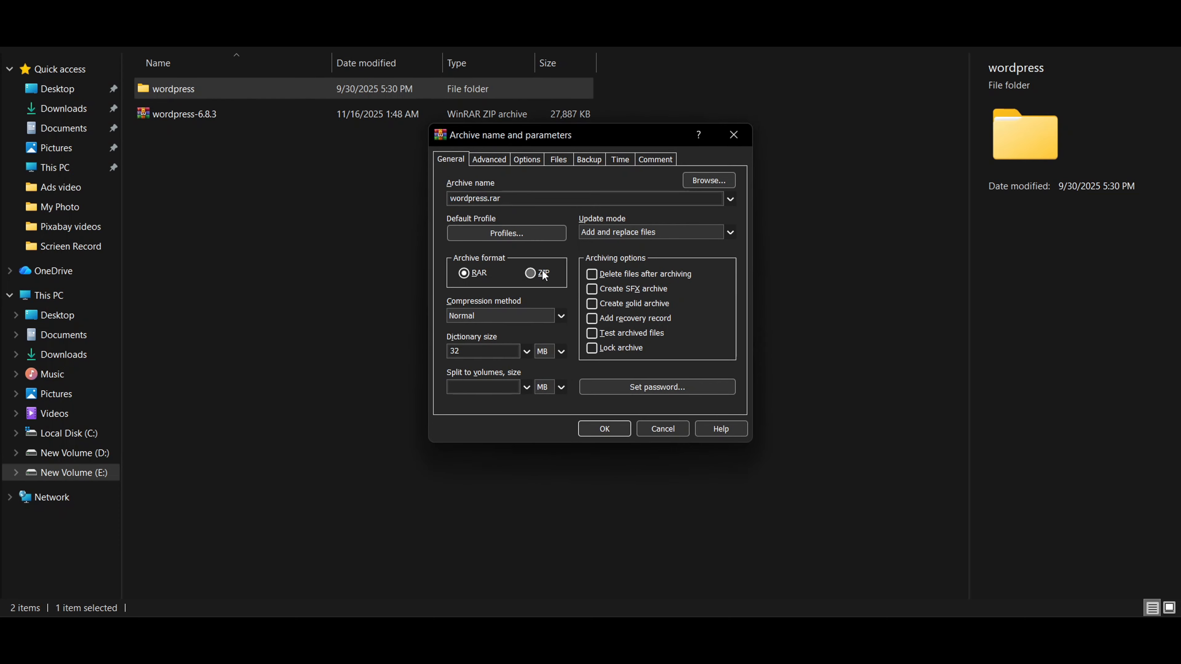
click(628, 430)
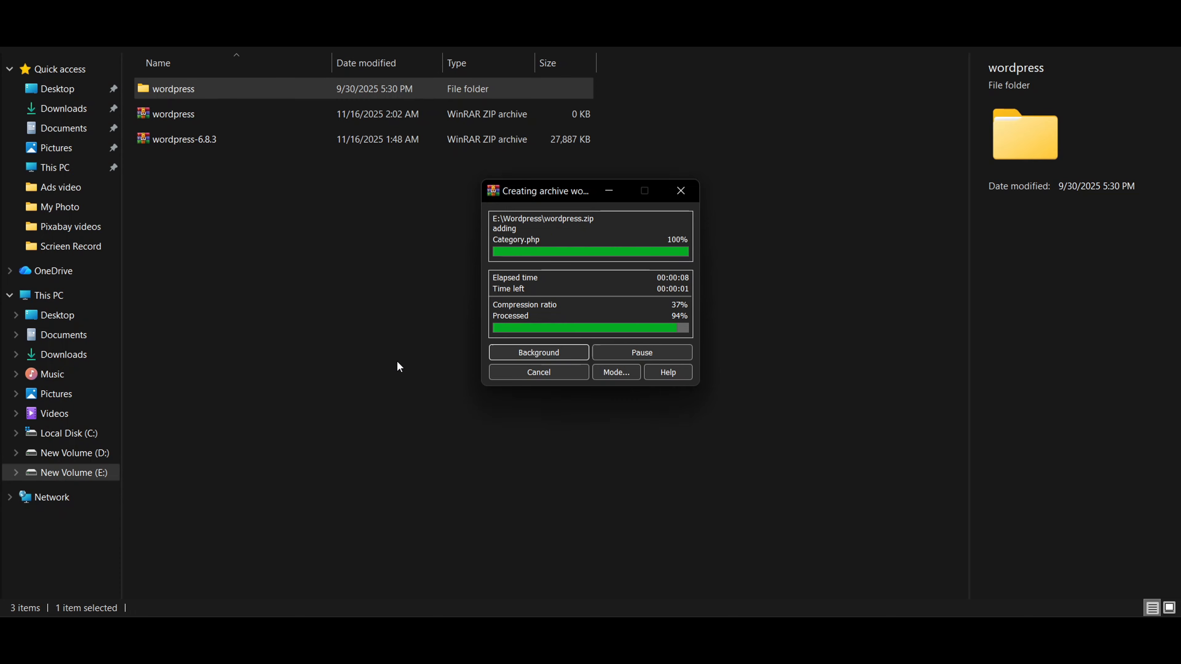
click(504, 338)
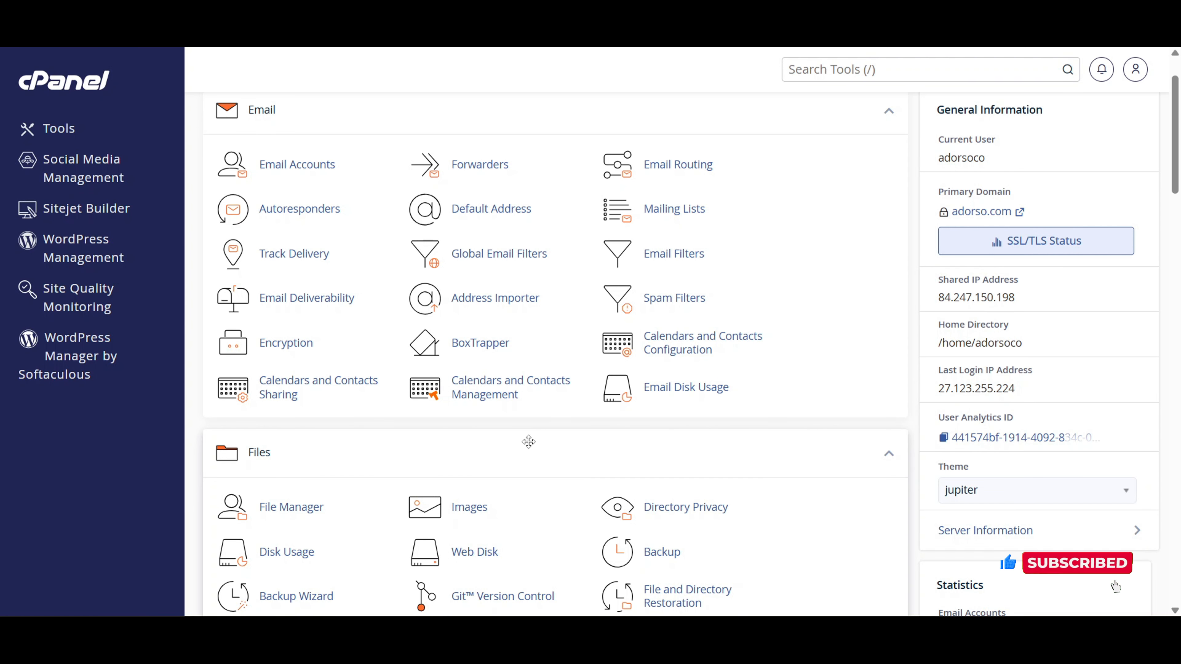
Open Manage My Databases and create a new database named wp_db.
scroll(529, 442, down, 10)
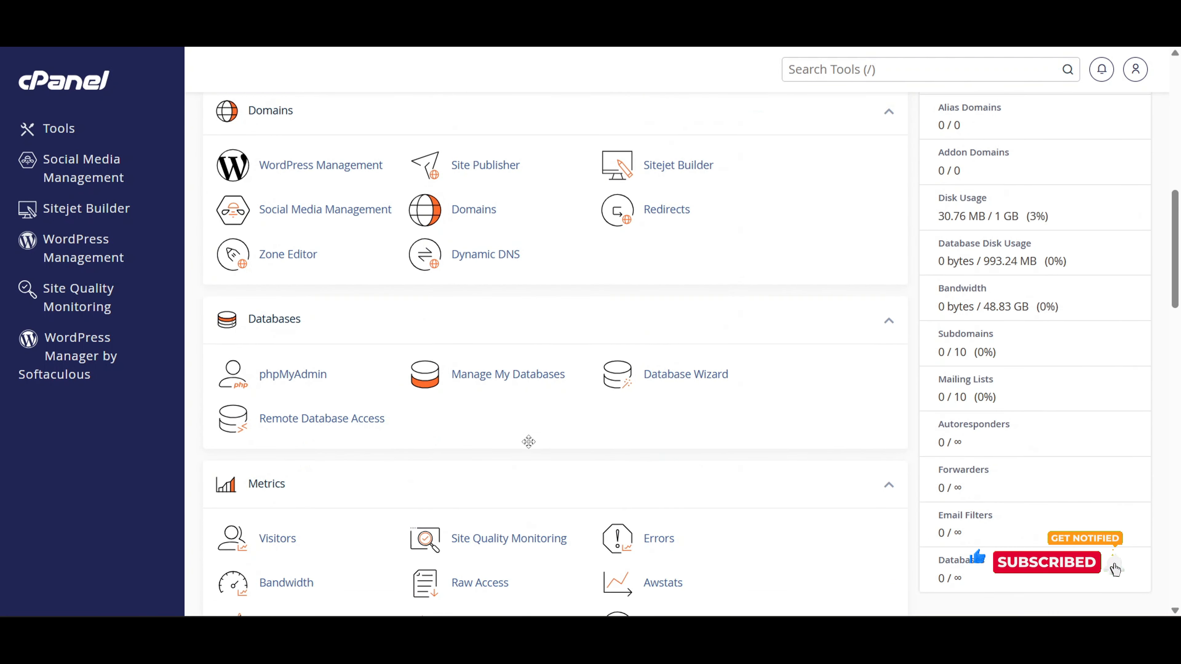
scroll(527, 432, up, 3)
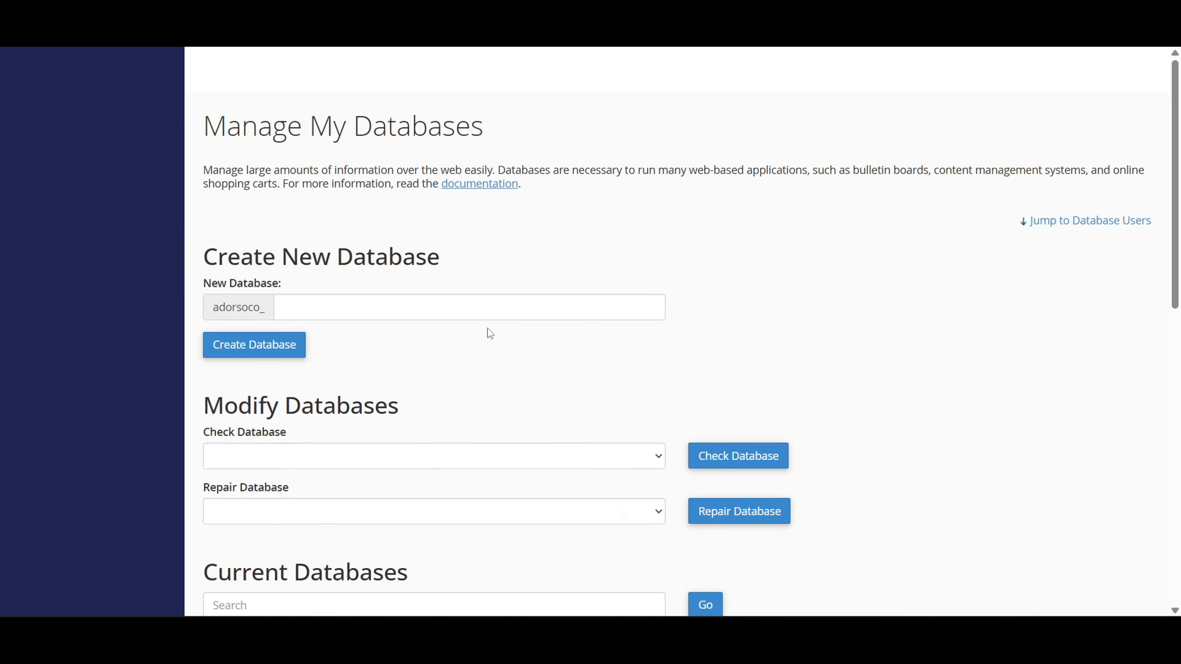
double_click(248, 305)
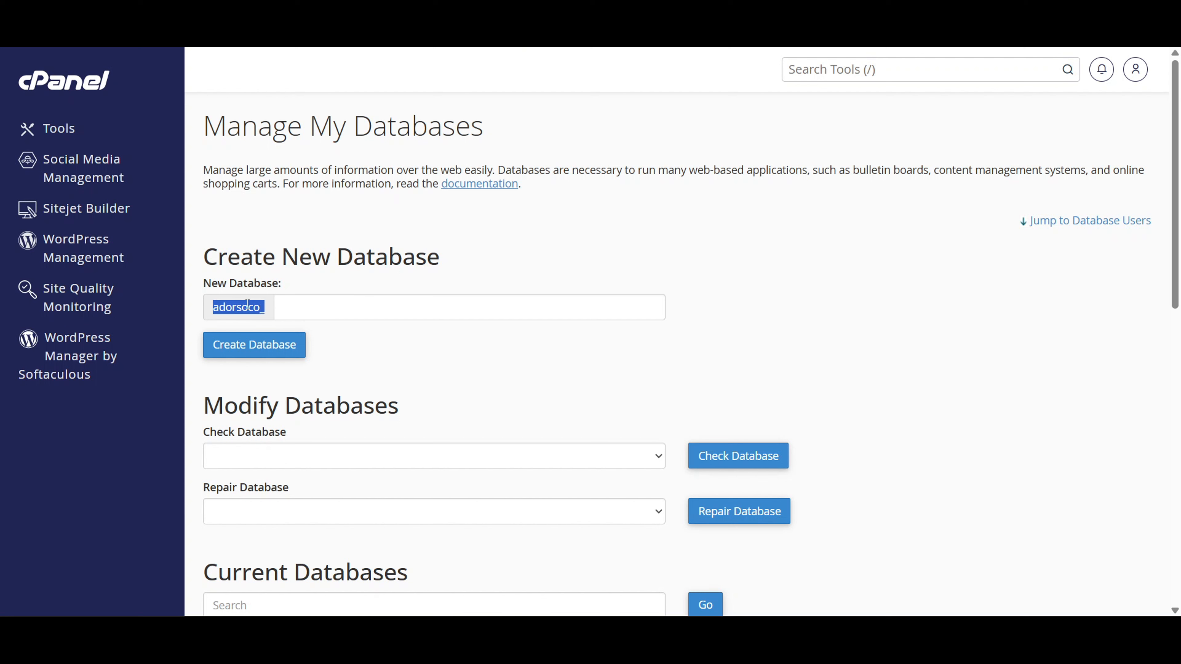
click(390, 355)
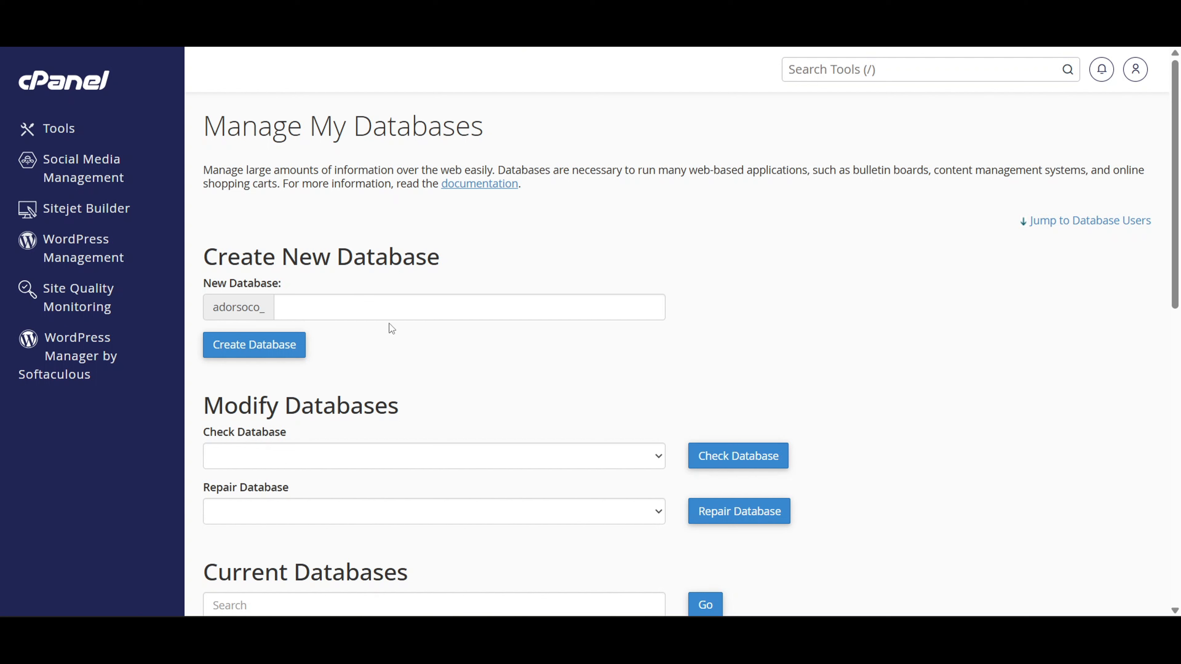
click(360, 311)
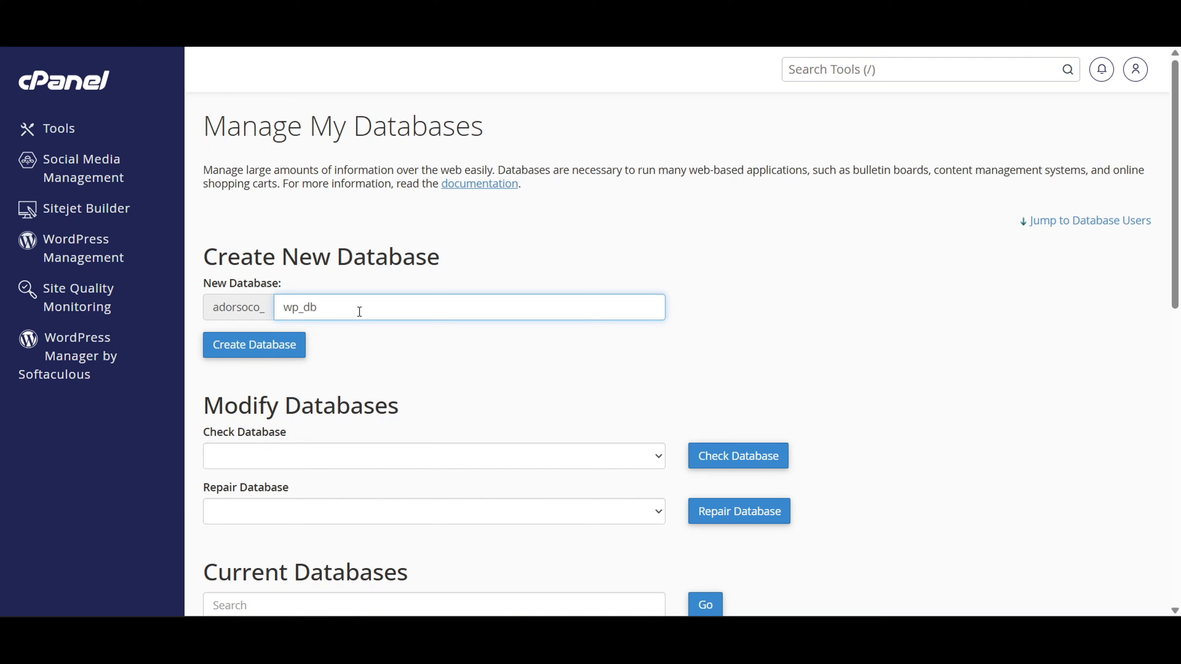
click(245, 345)
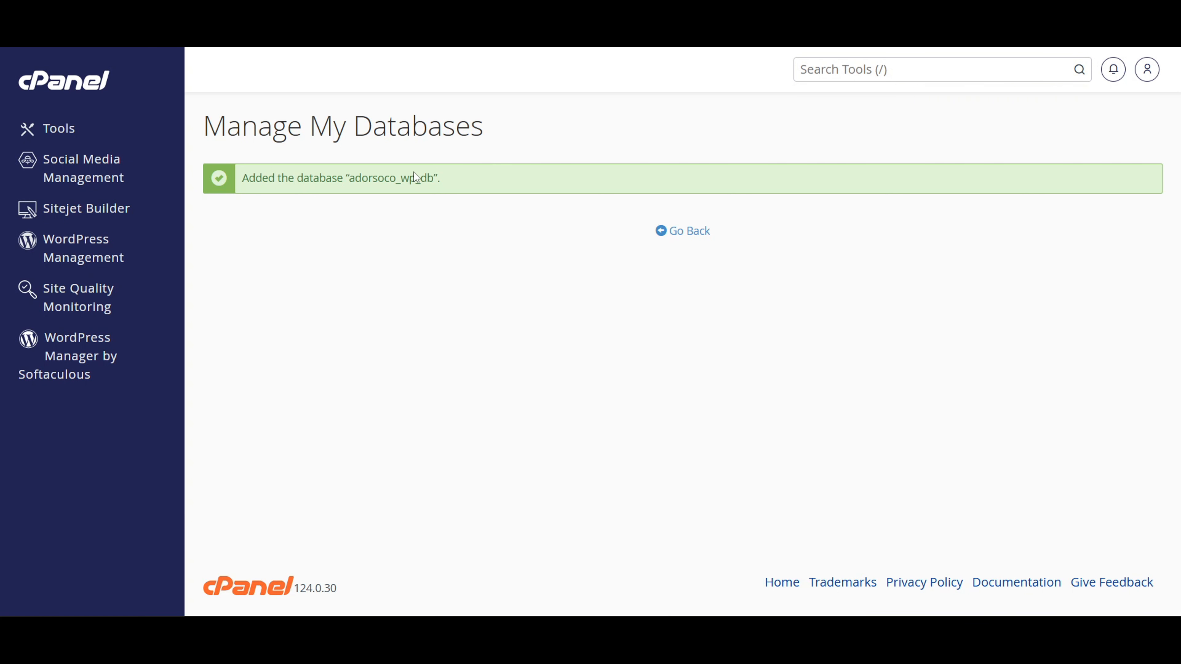
Enter wp_db_user as the username for a new database user.
double_click(422, 181)
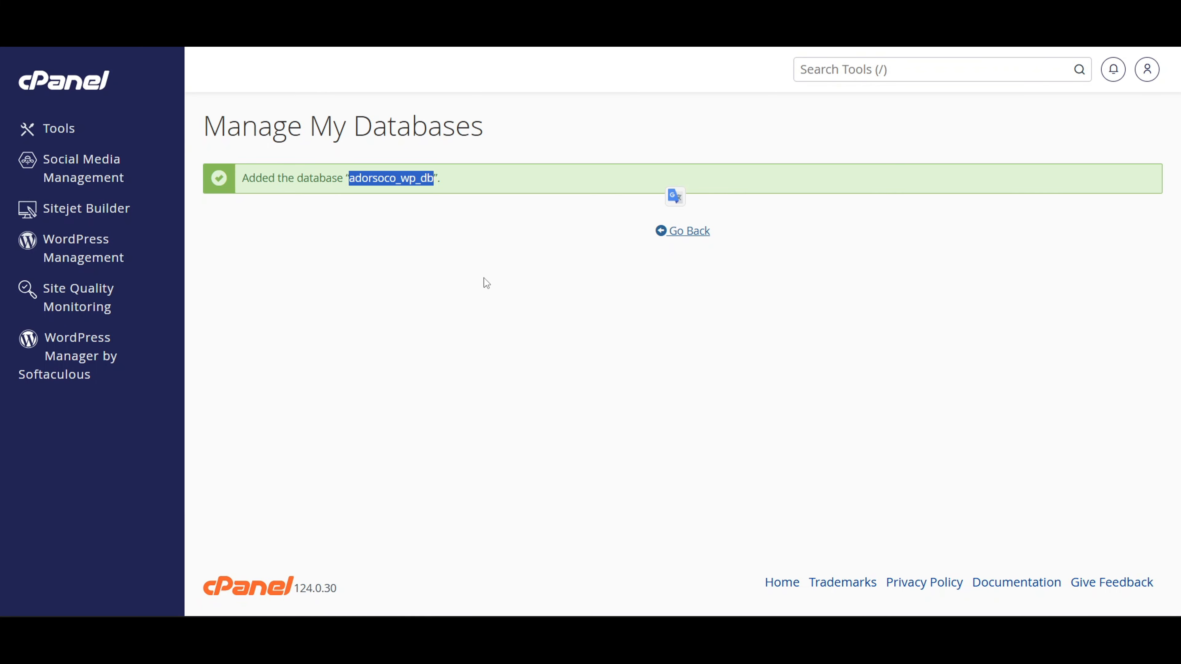
scroll(484, 288, down, 8)
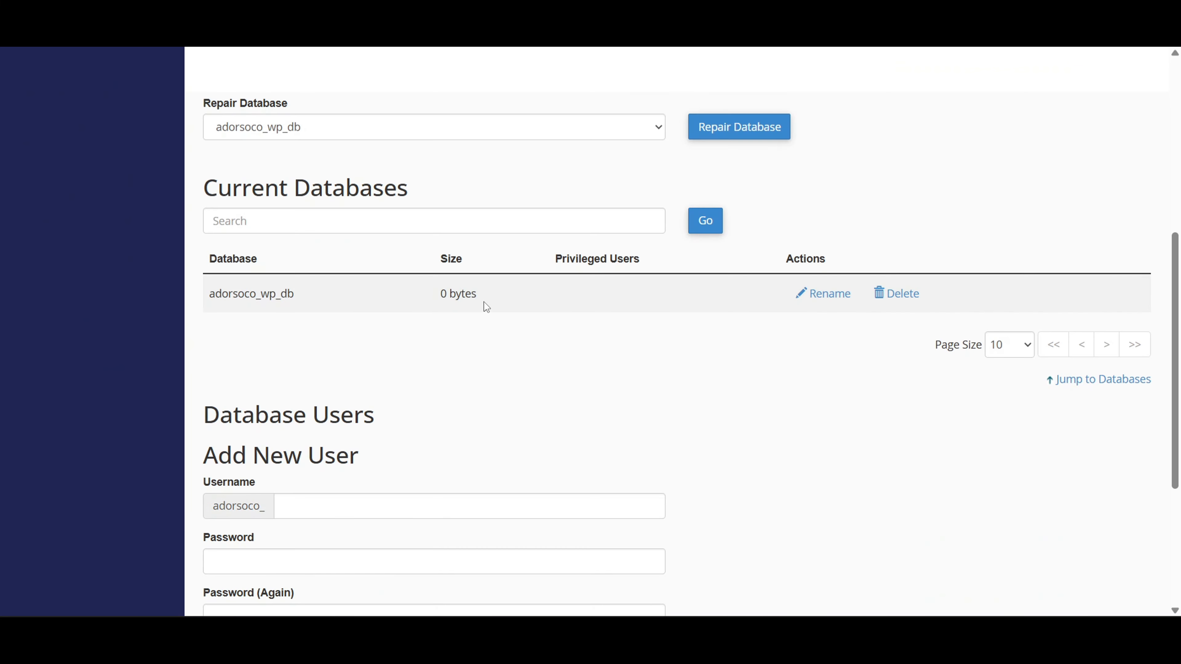
scroll(486, 307, down, 4)
double_click(261, 275)
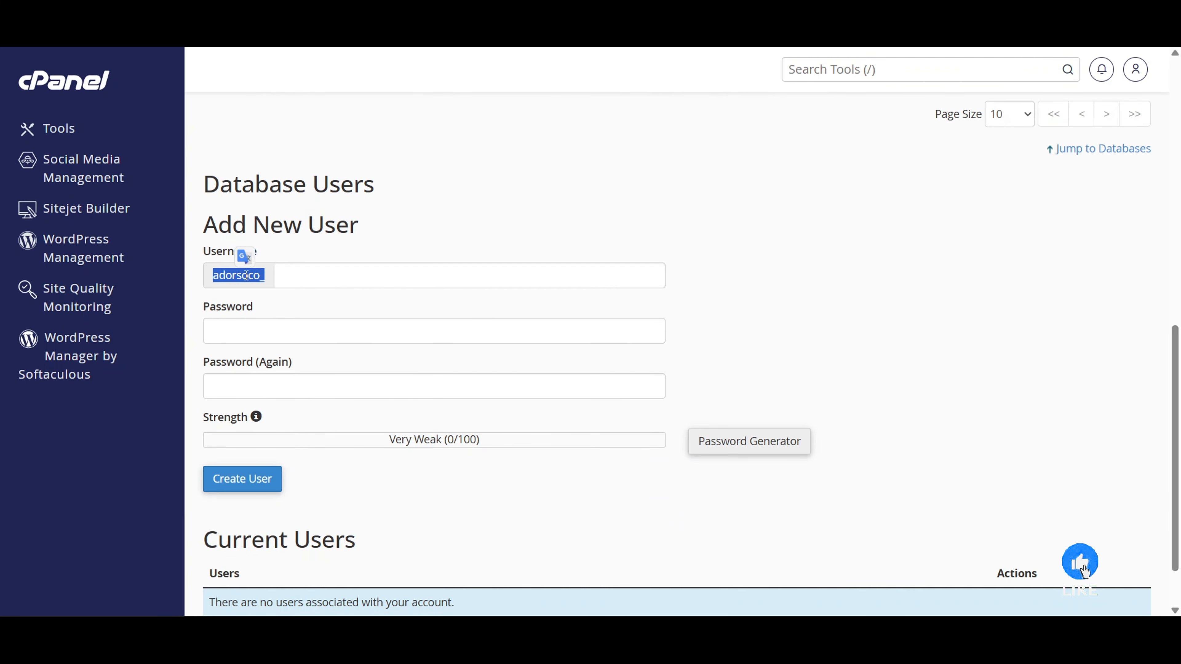
click(260, 275)
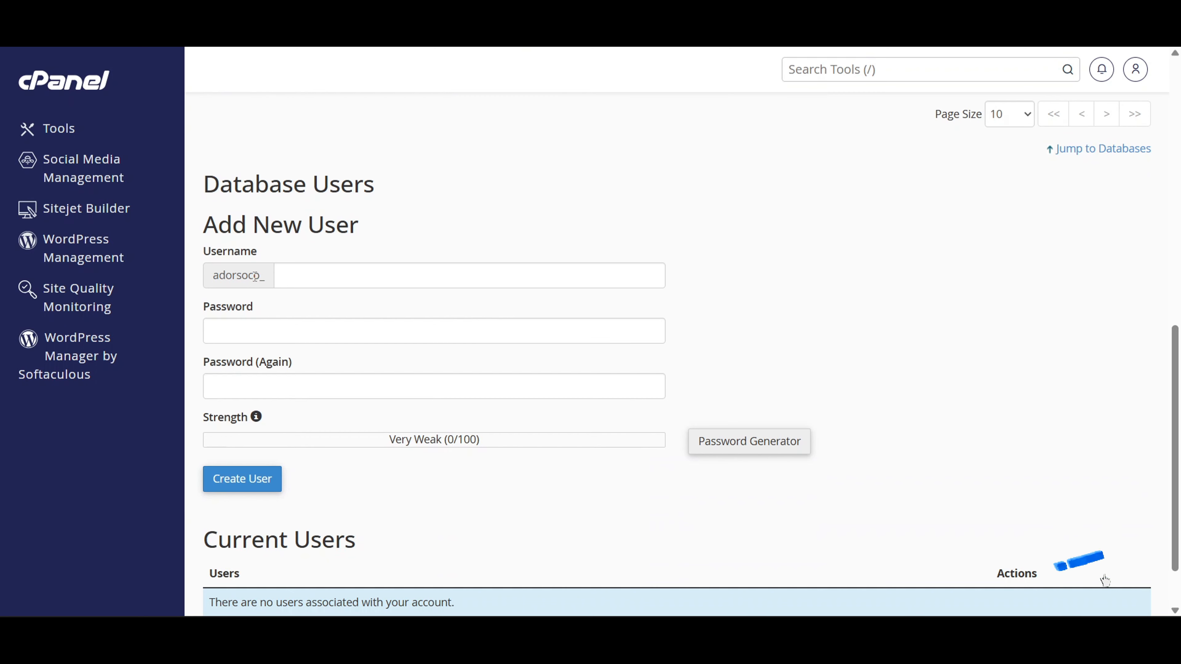
double_click(254, 275)
click(287, 276)
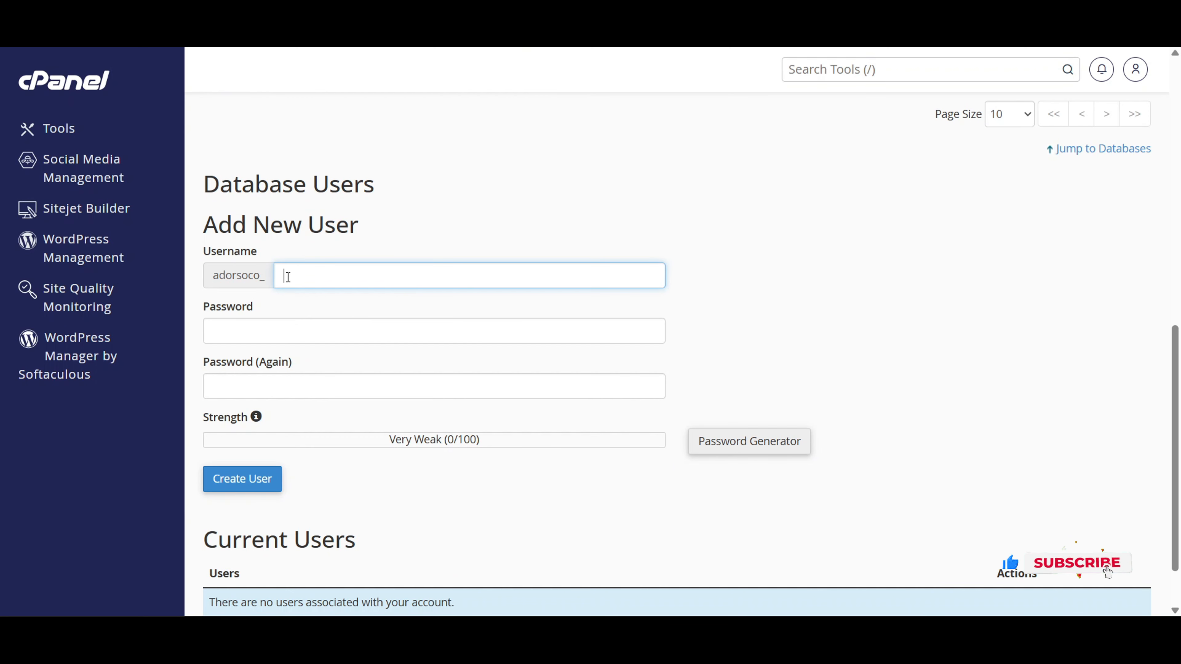
text(wp_)
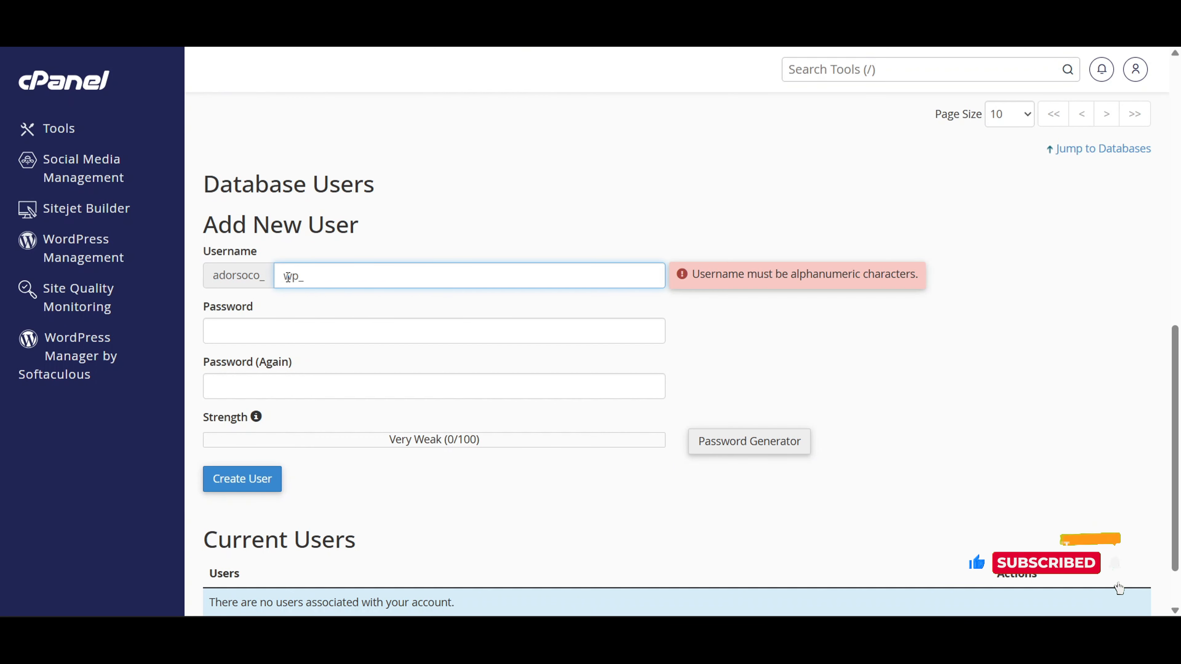
text(user)
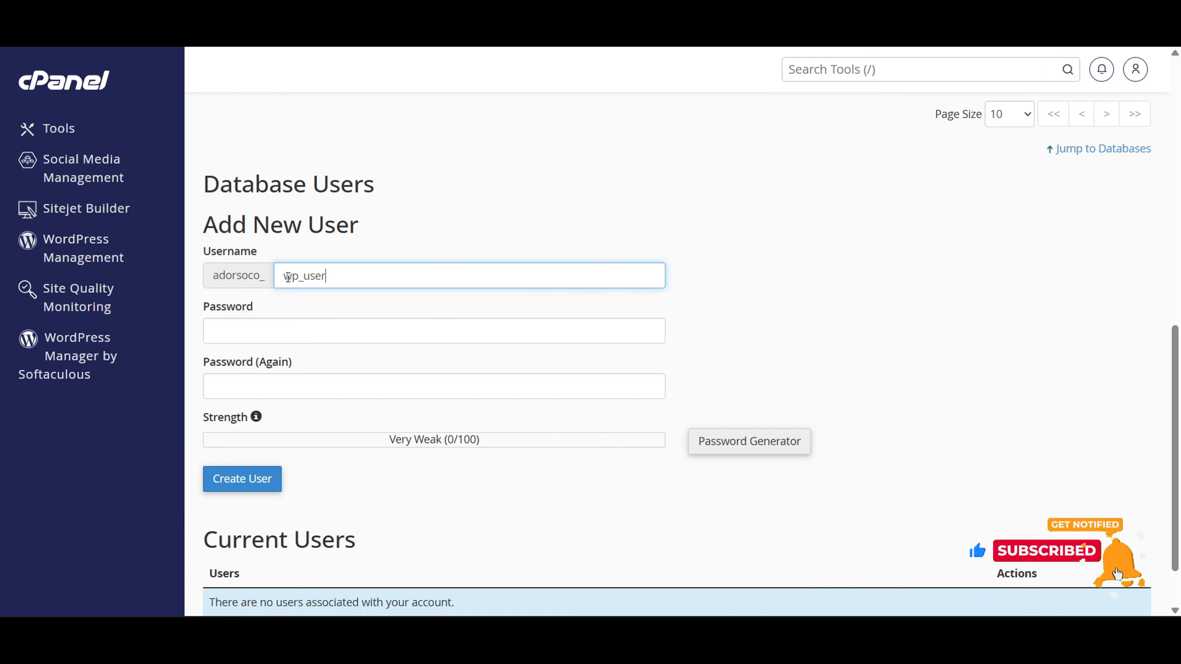
click(329, 290)
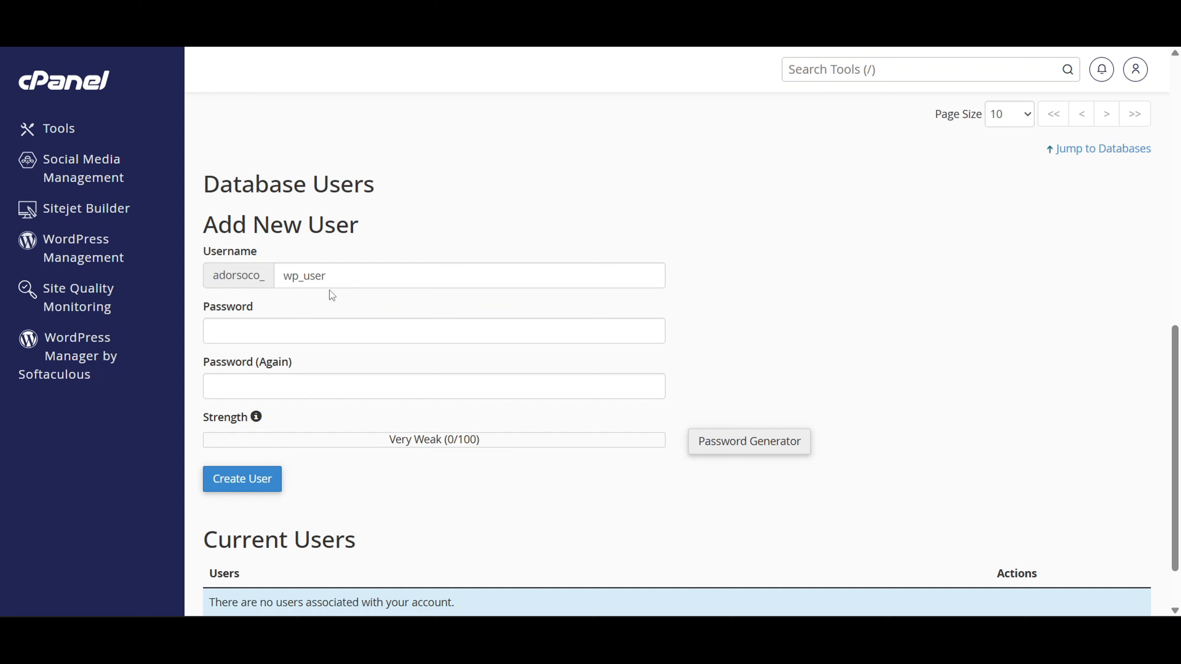
click(305, 279)
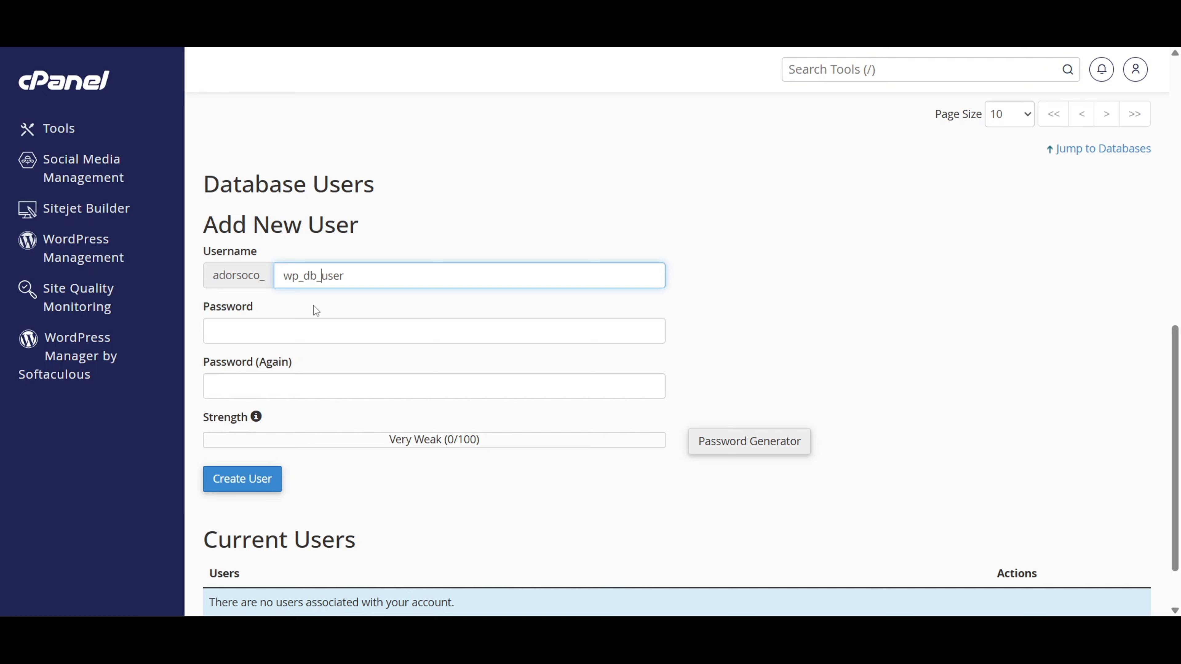
click(316, 311)
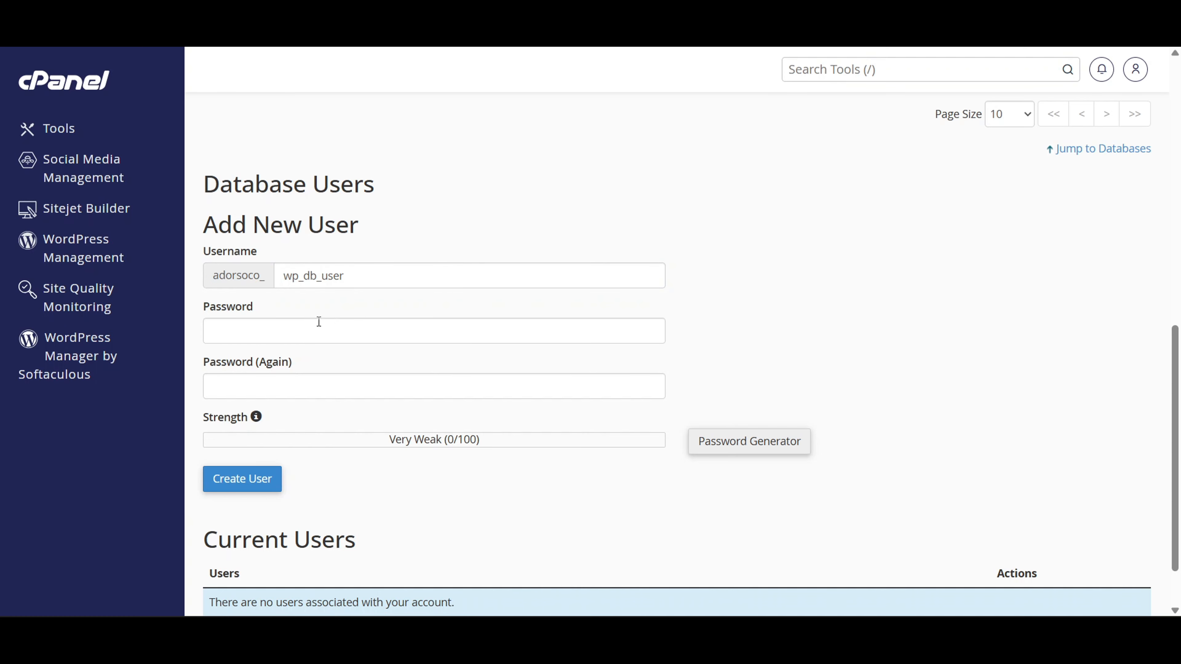
Generate a strong password for the new database user, copy it, use it, and create the user.
click(753, 446)
click(510, 280)
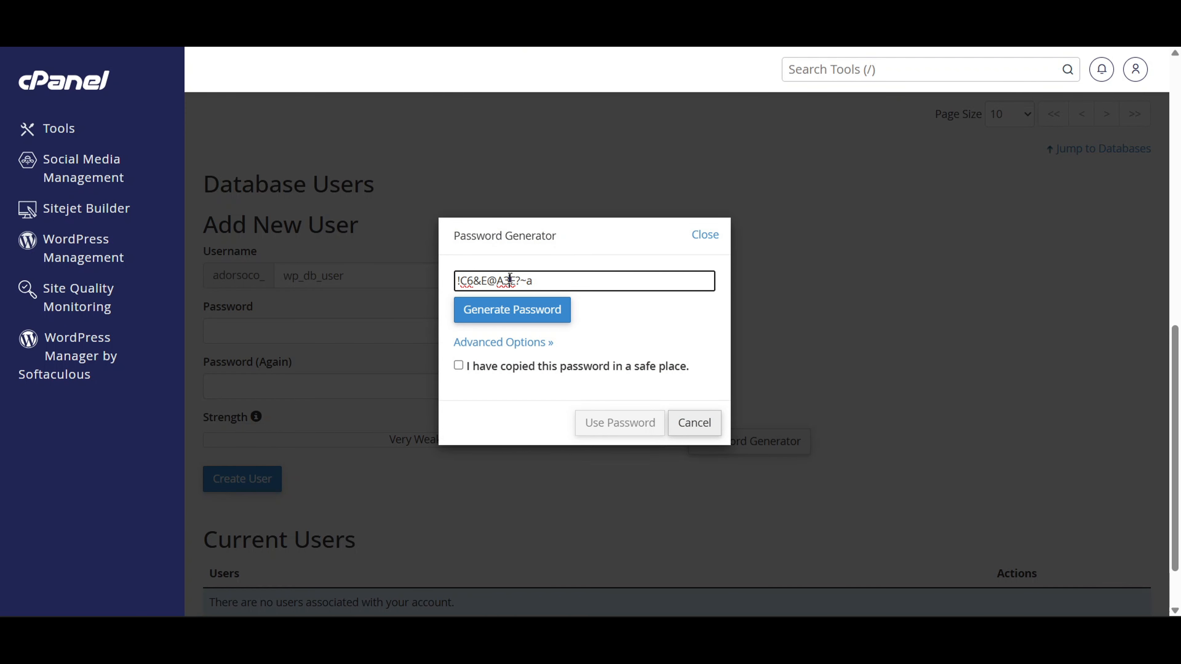
key(ctrl+a)
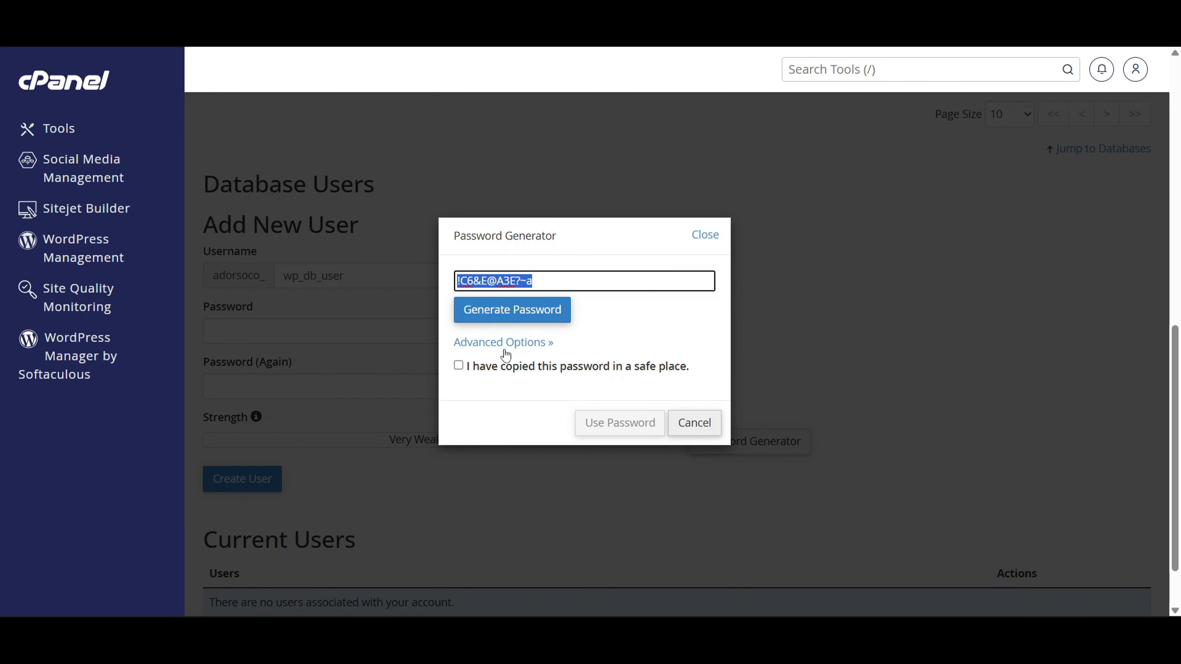
click(509, 372)
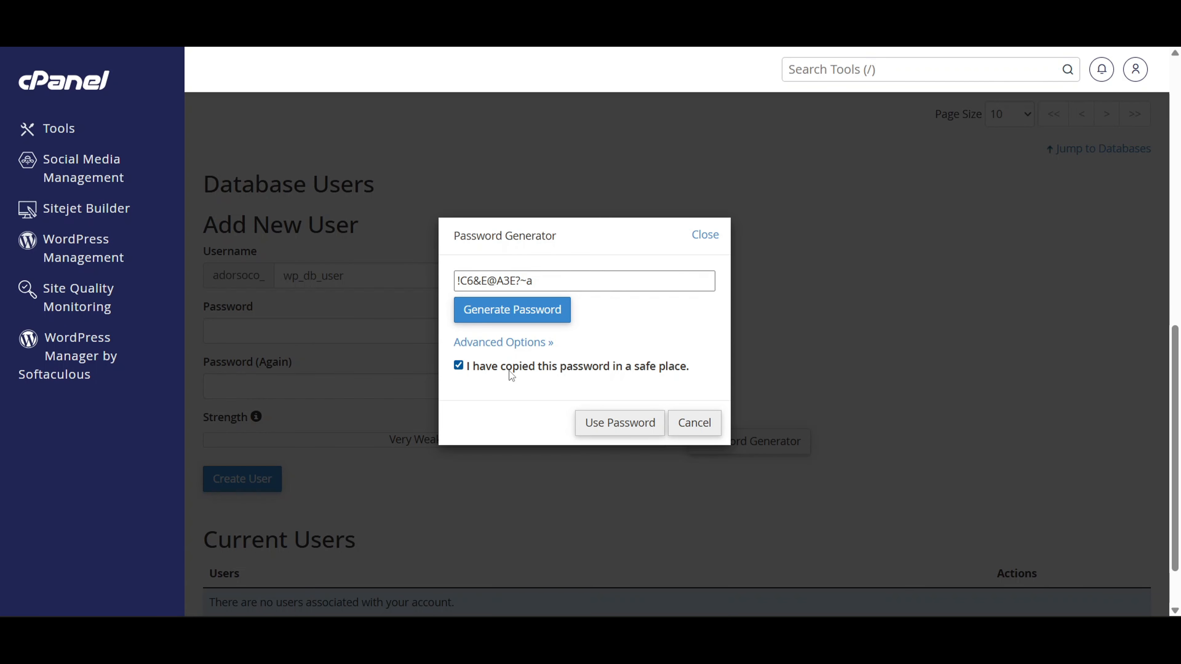
click(614, 424)
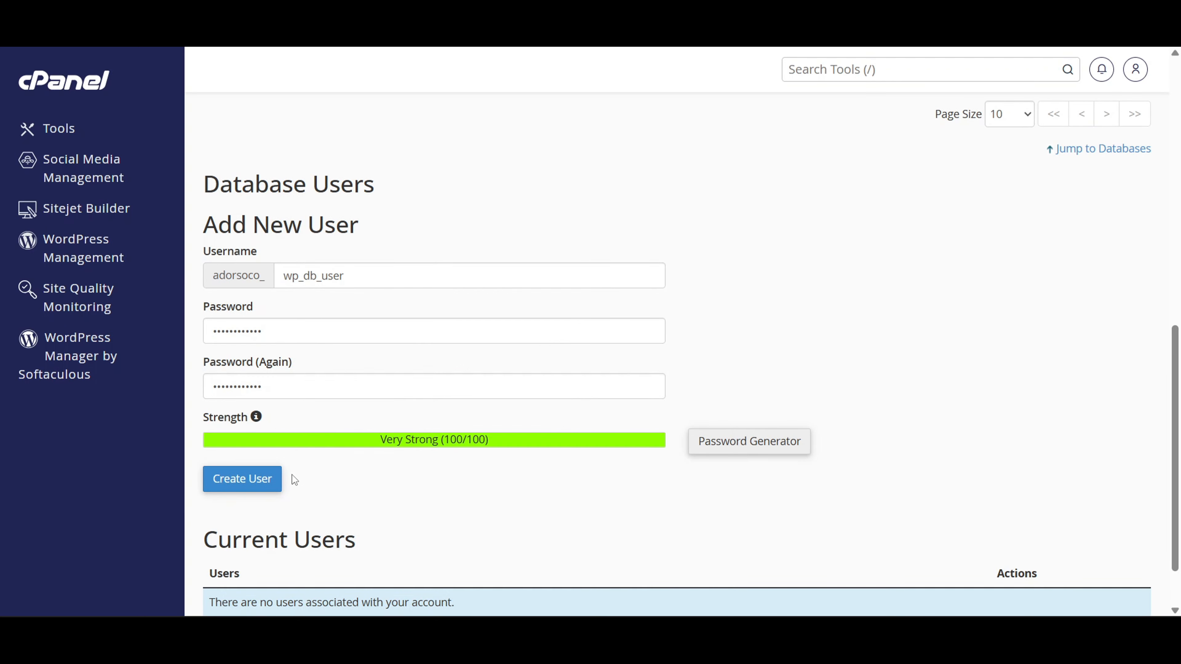
click(254, 480)
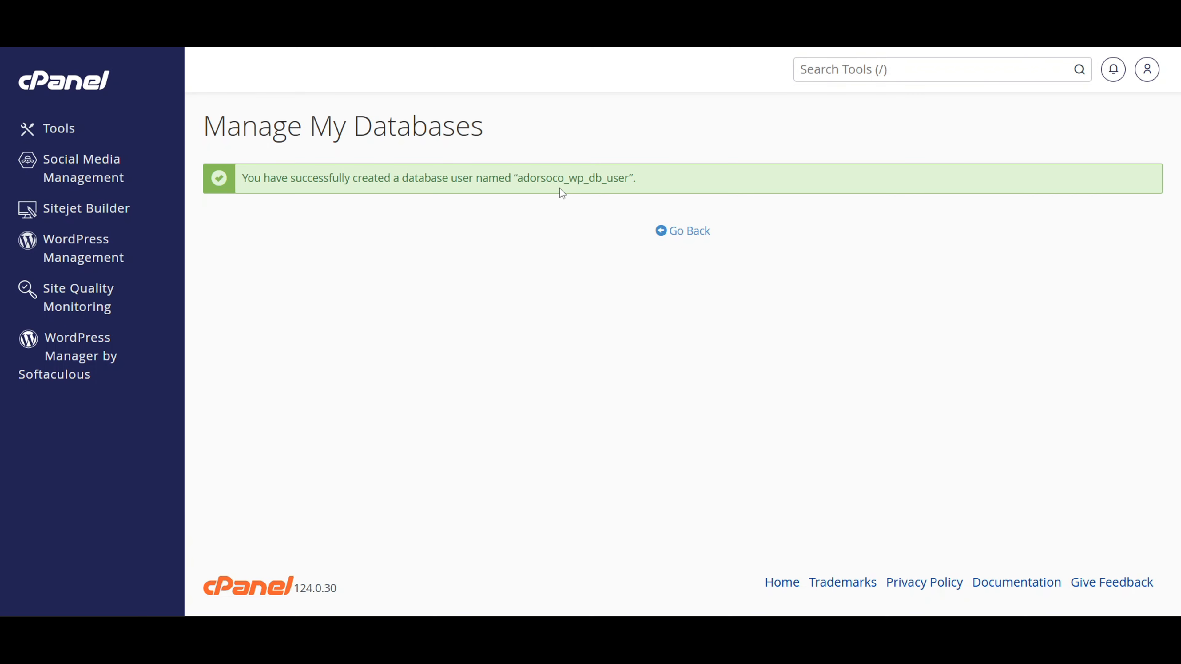
Add the wp_db_user user to the wp_db database.
click(674, 235)
scroll(538, 430, down, 15)
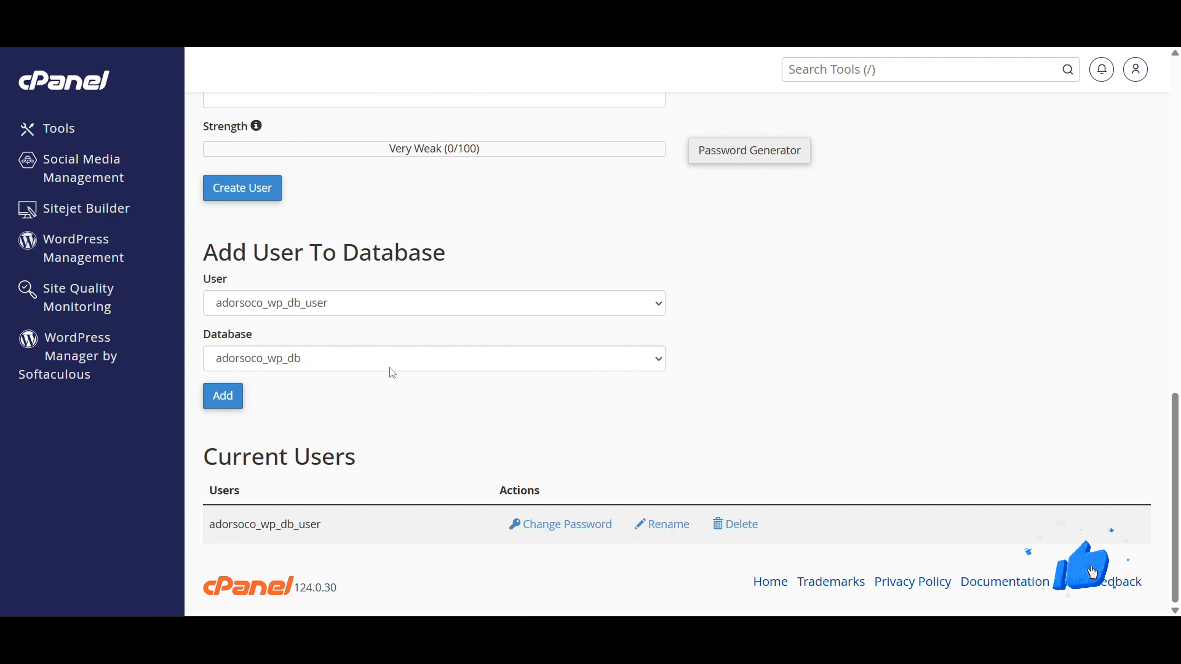
click(462, 301)
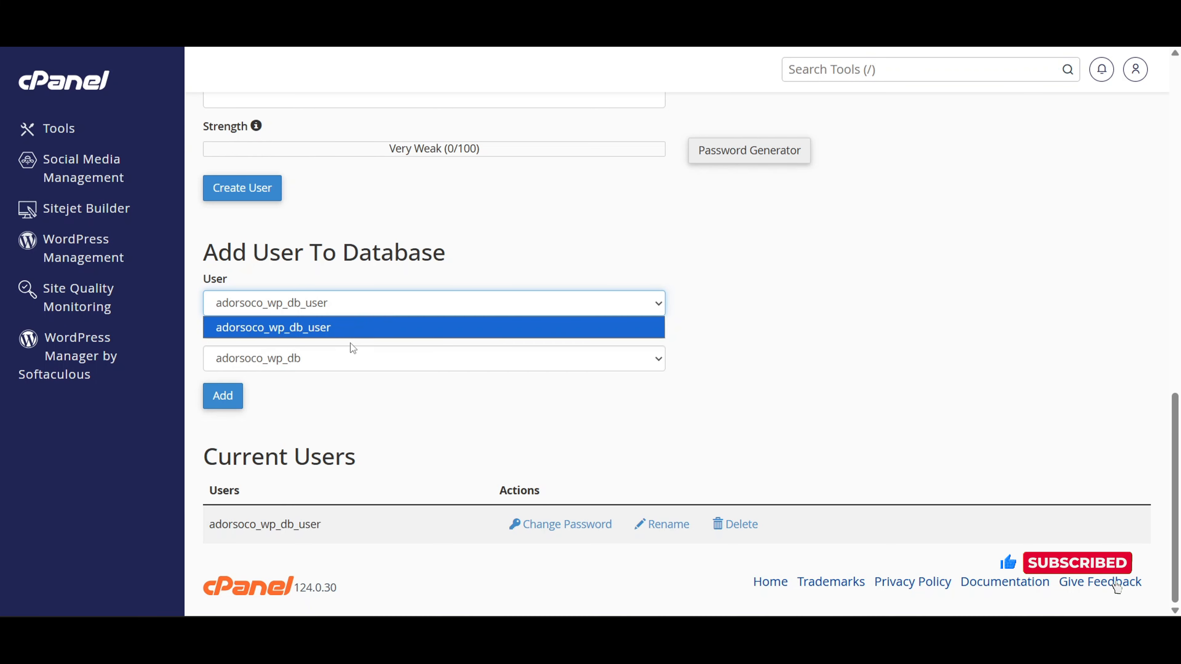
click(352, 359)
click(363, 386)
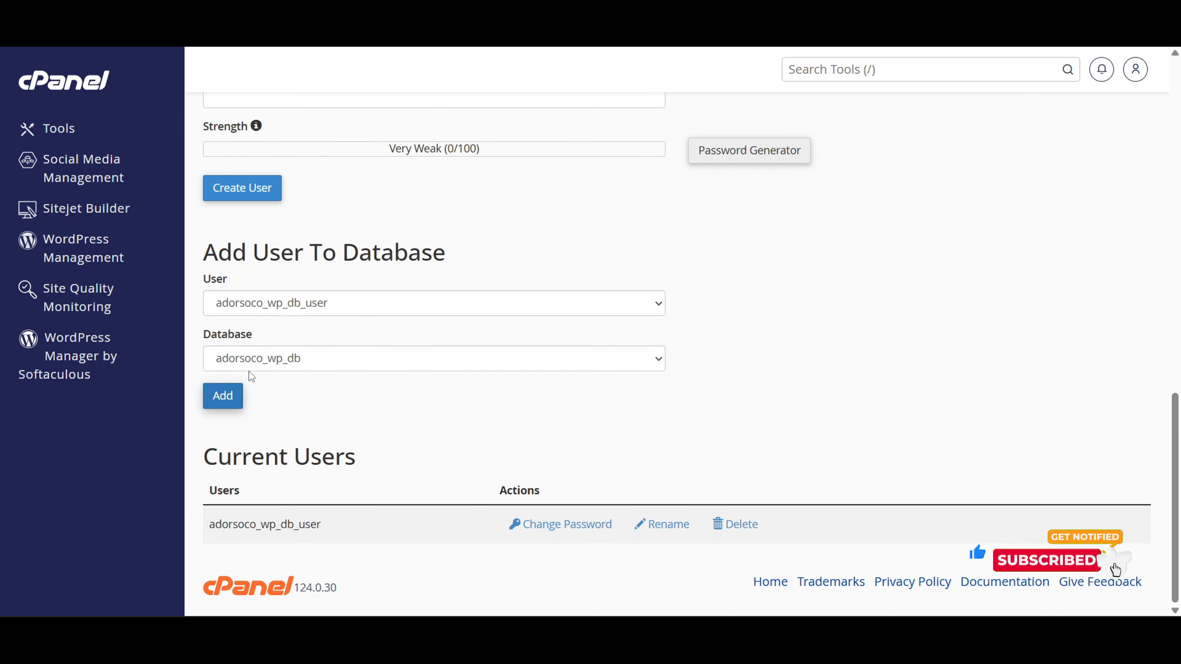
click(280, 355)
click(336, 301)
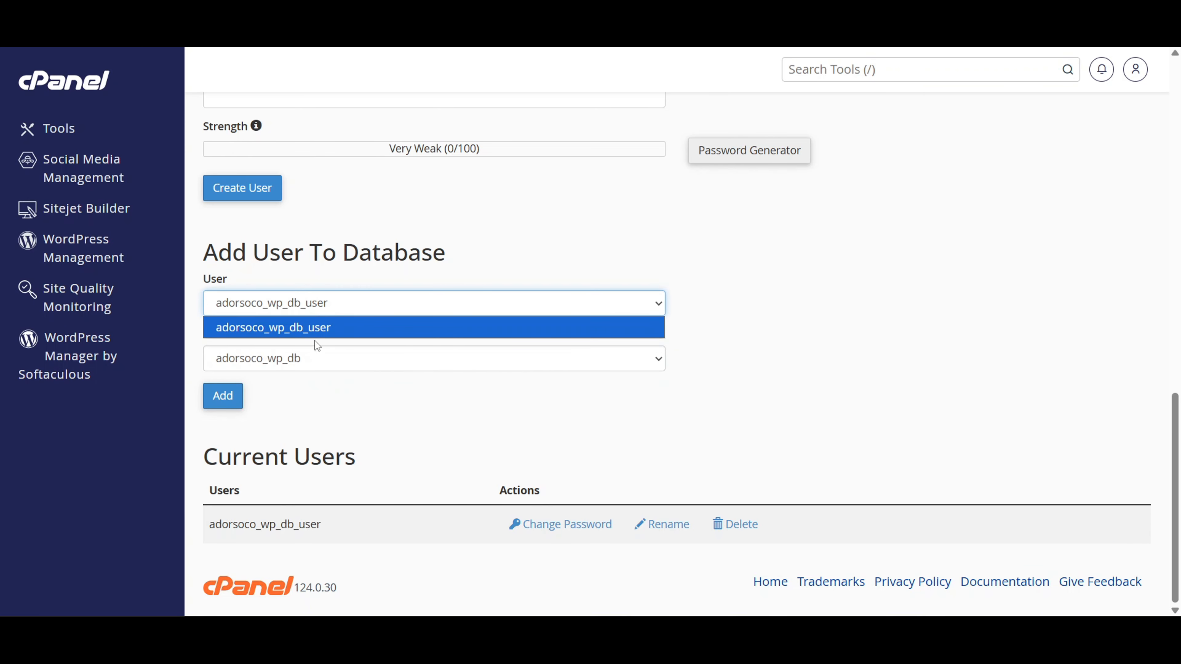
click(239, 399)
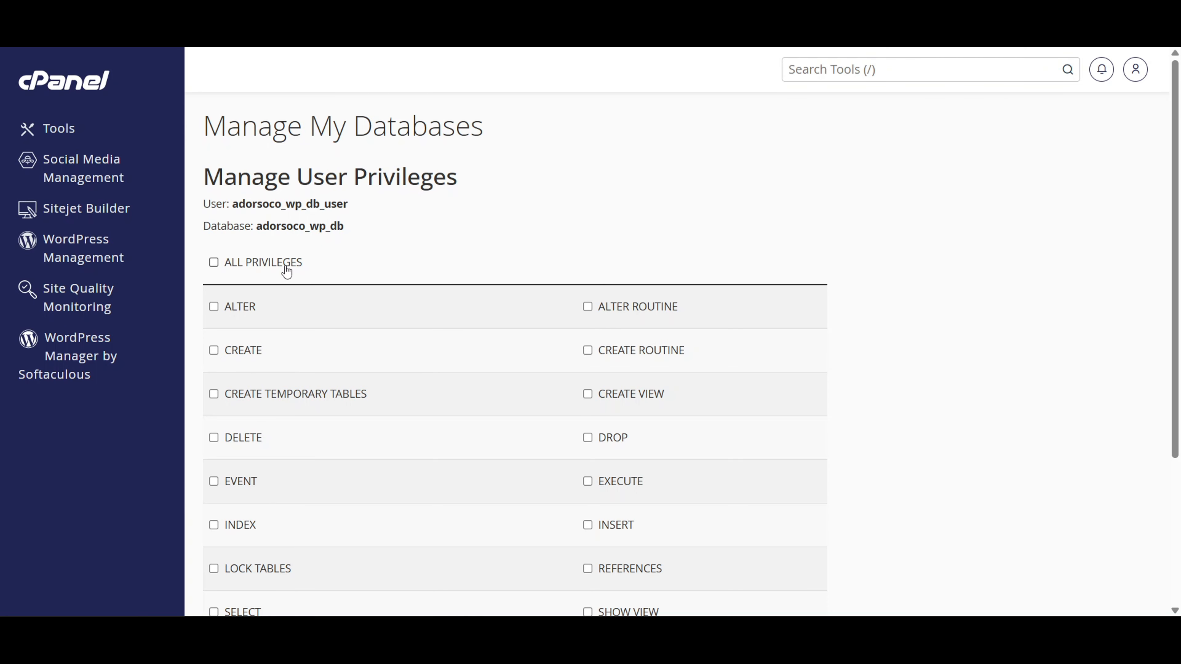
Grant the user all privileges on the database and save the changes.
click(237, 269)
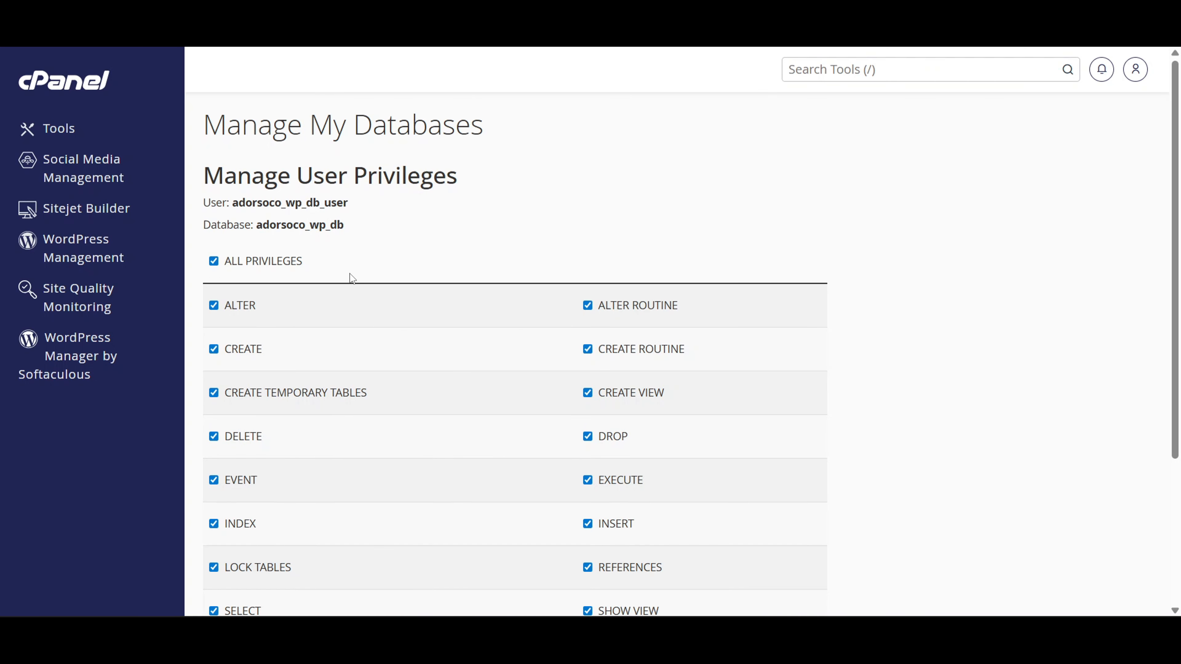
scroll(352, 278, down, 4)
click(272, 495)
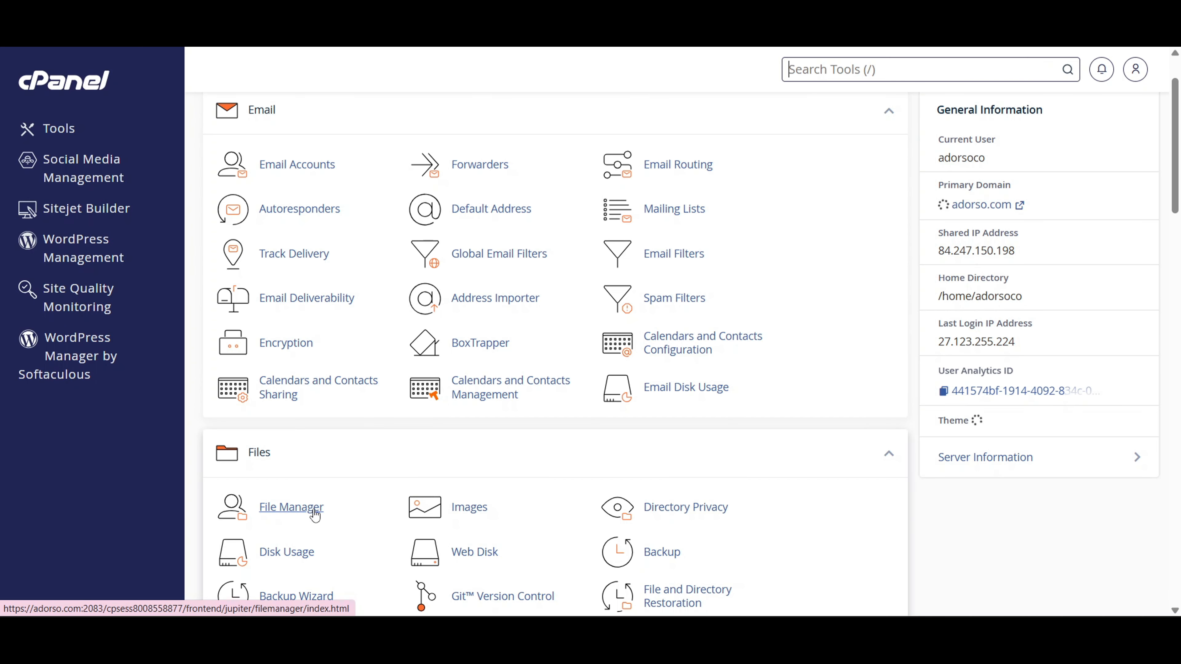
Open File Manager and go into the public_html folder.
click(315, 510)
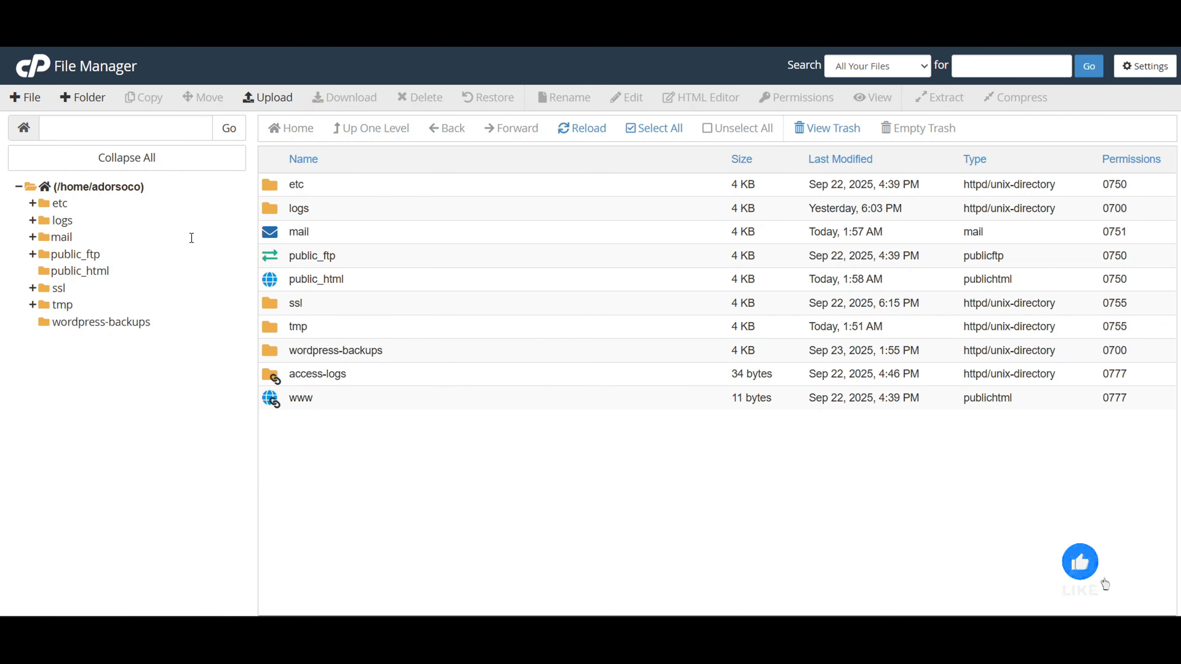
click(103, 185)
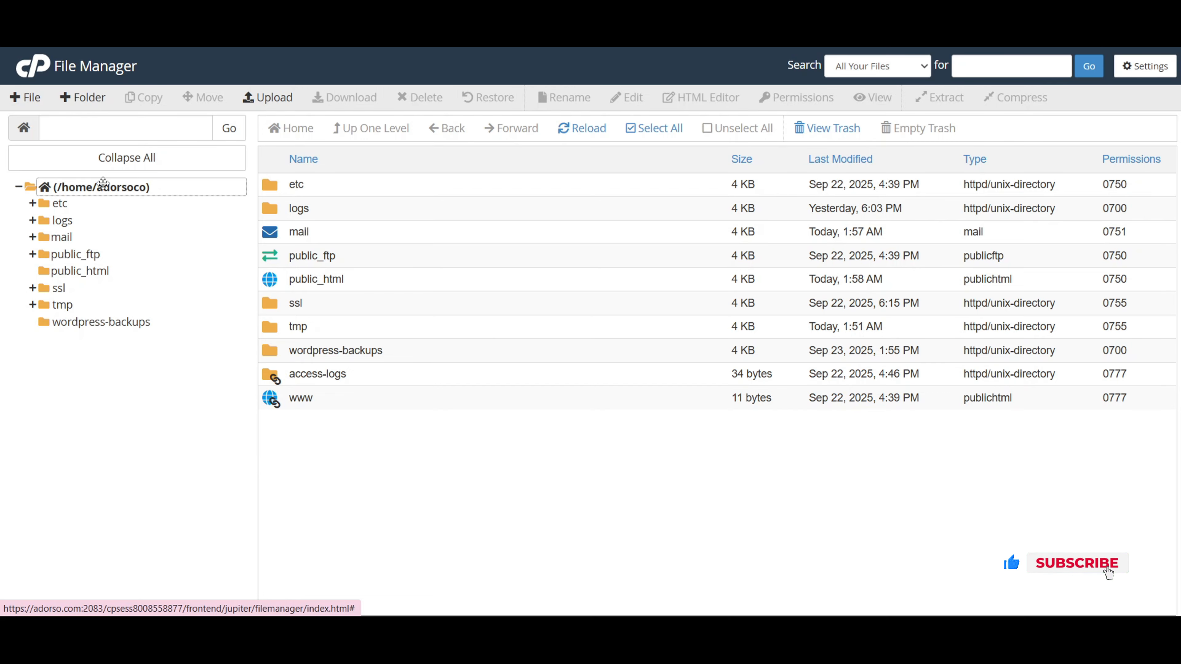
double_click(352, 282)
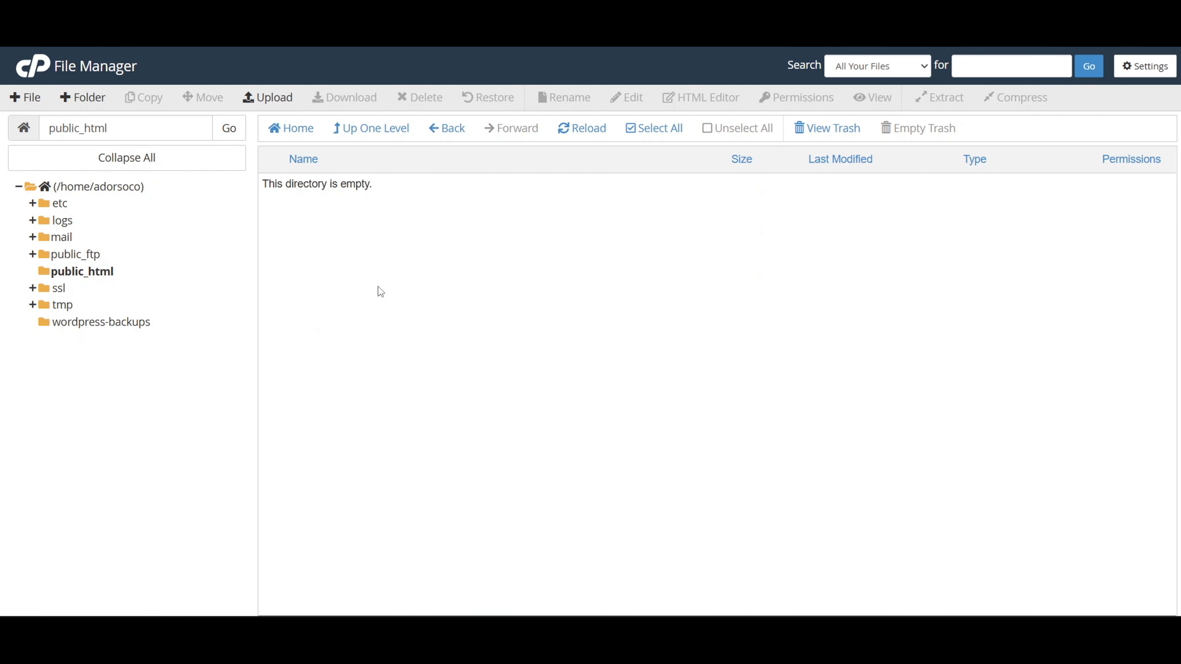
Upload wordpress.zip from the local Wordpress folder into public_html and return to File Manager.
click(272, 105)
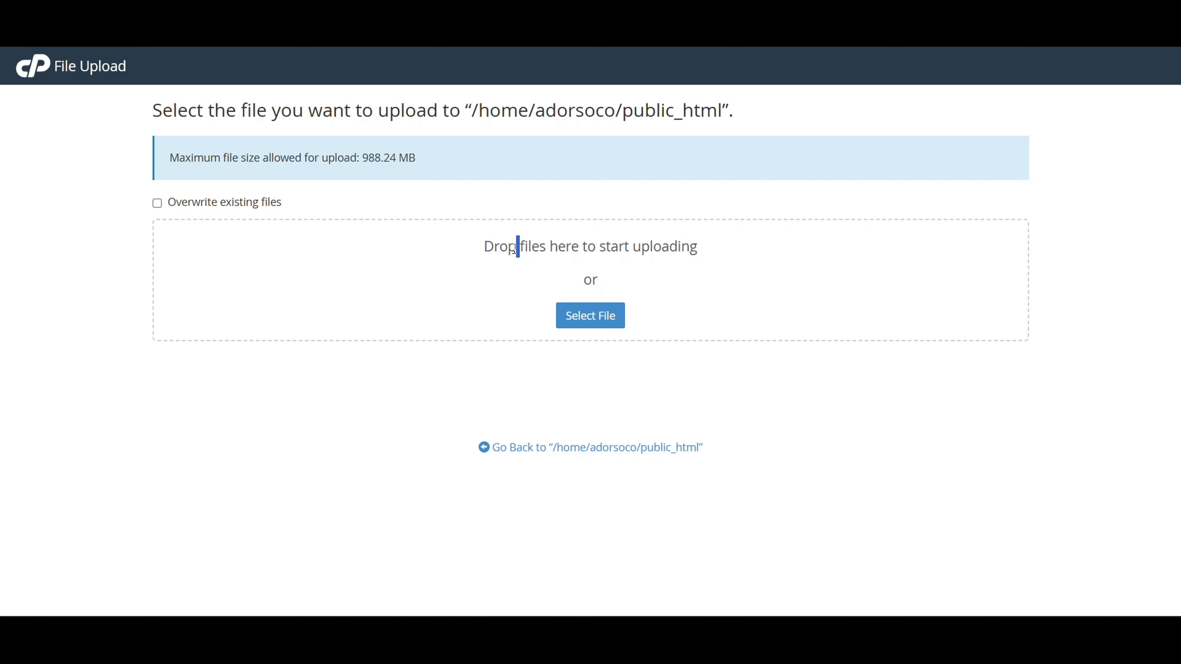
triple_click(516, 247)
click(575, 320)
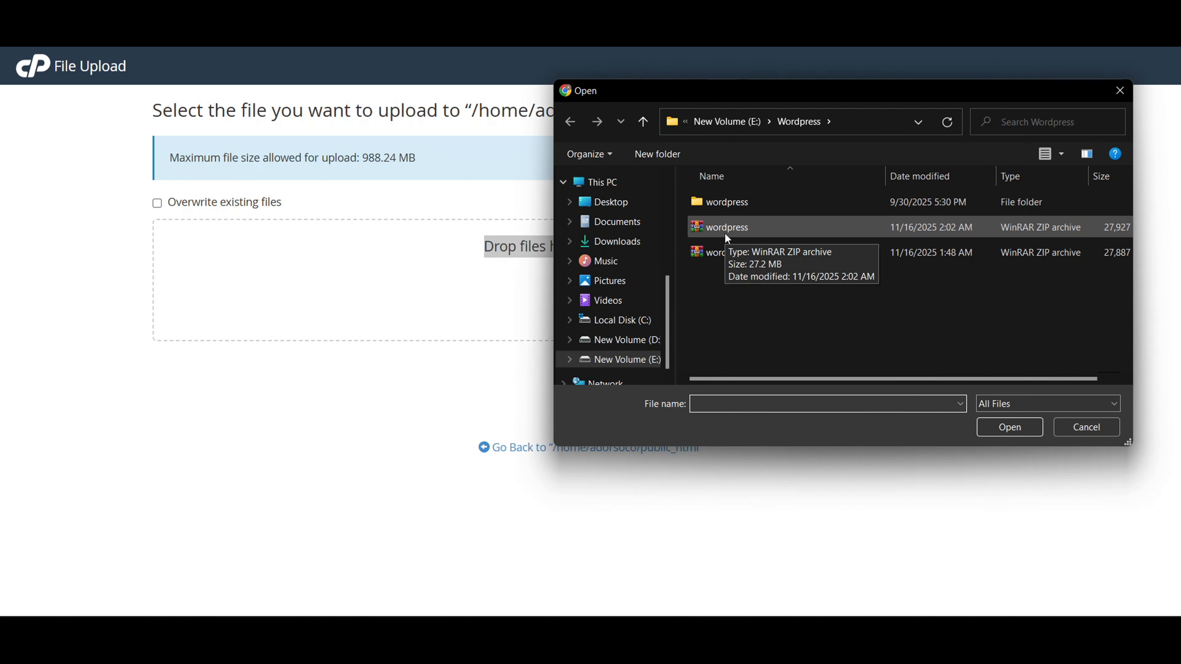
click(752, 233)
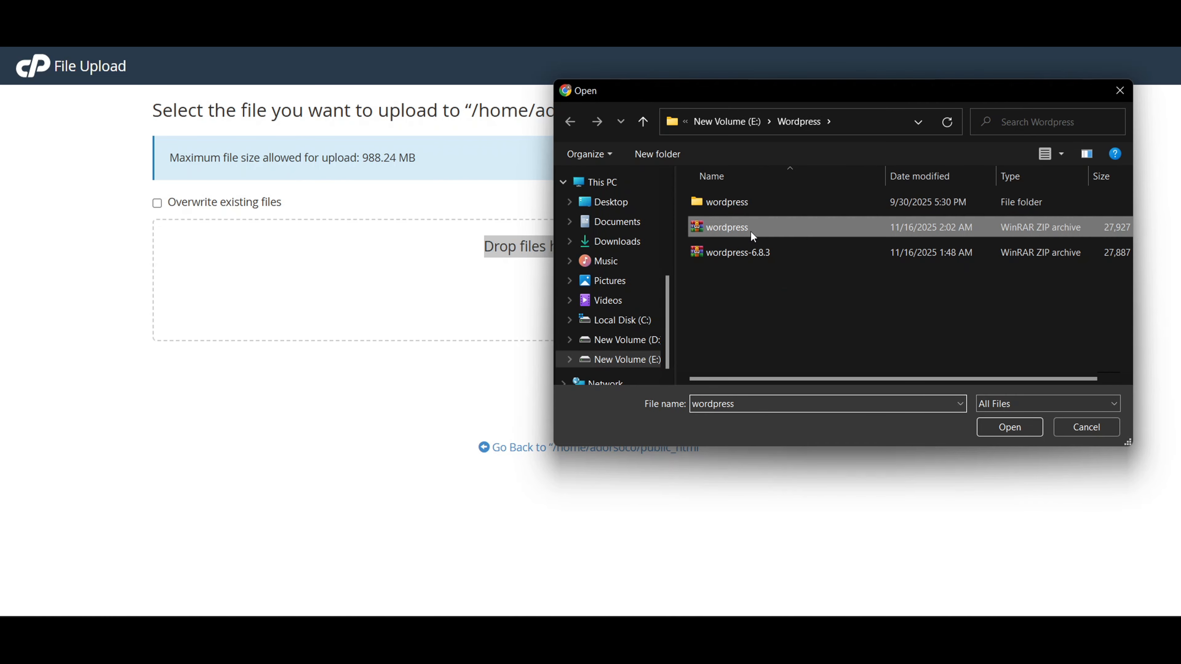
click(1012, 427)
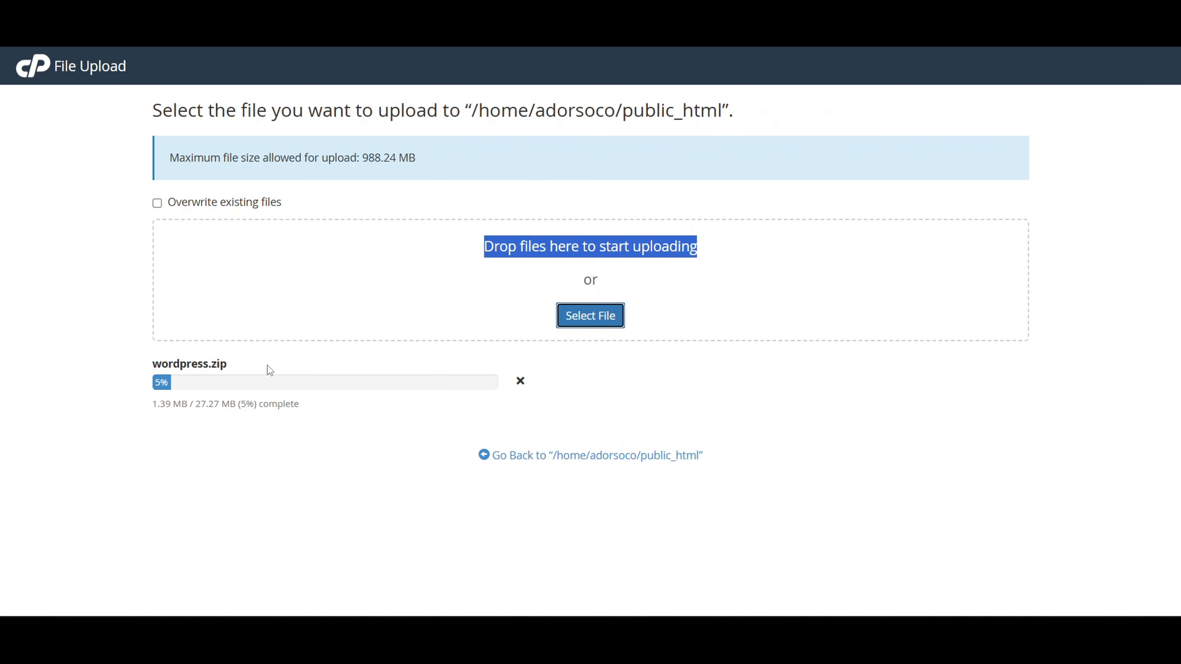
click(306, 415)
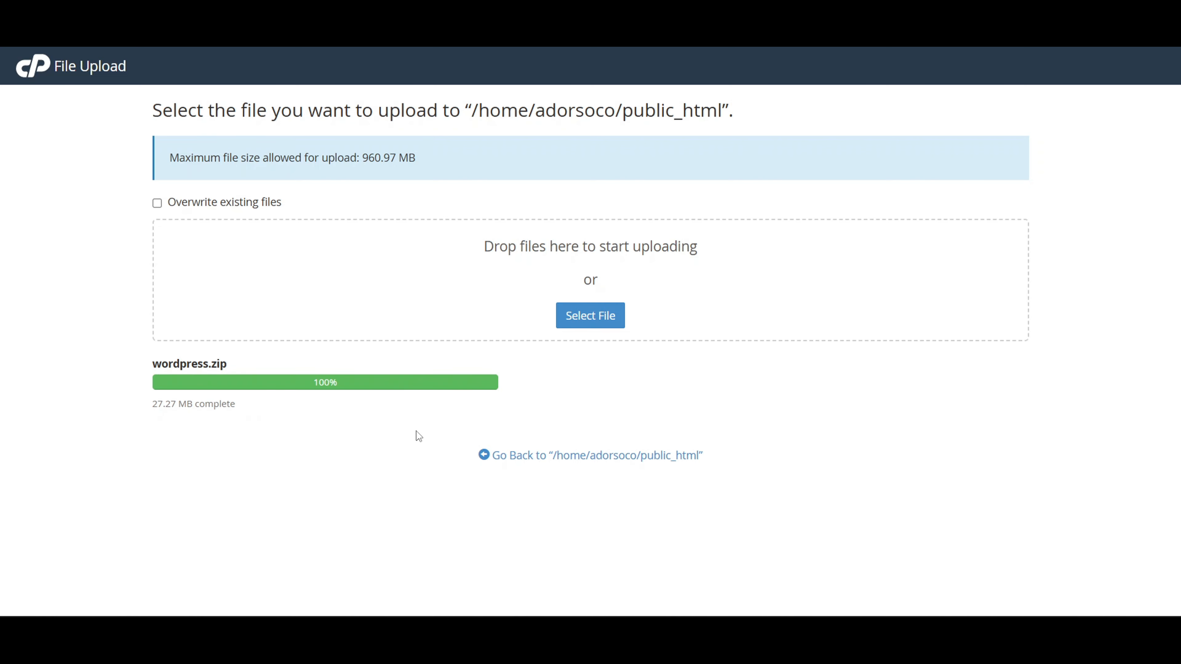
click(556, 459)
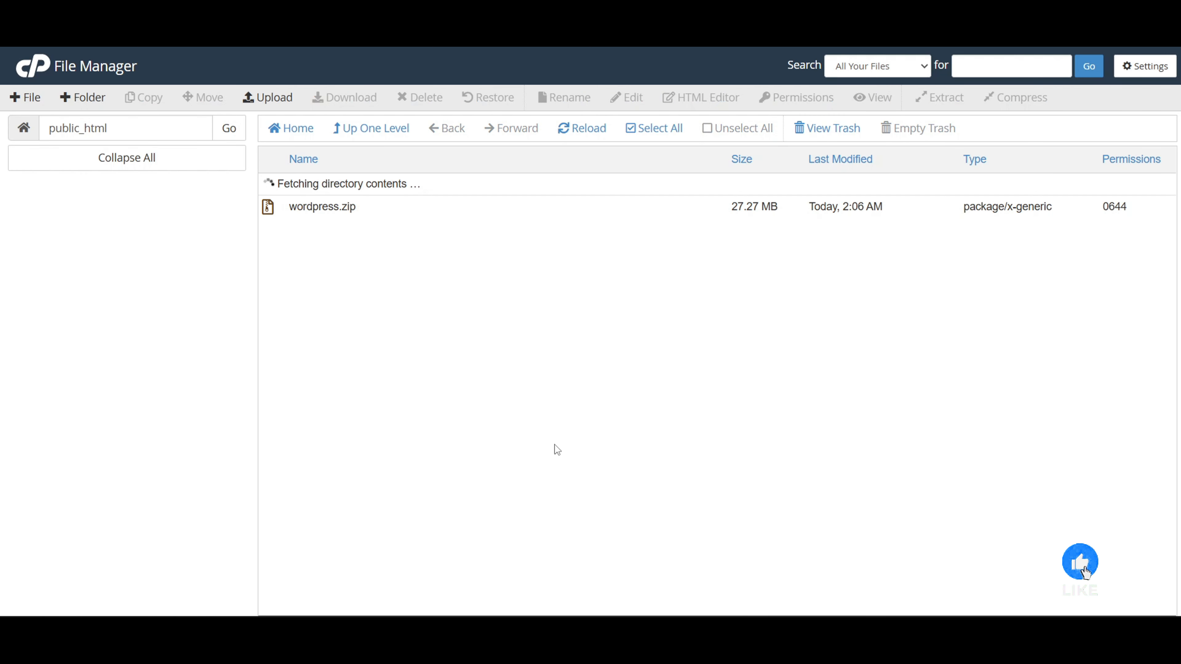
Extract wordpress.zip into /public_html and close the extraction results.
click(358, 182)
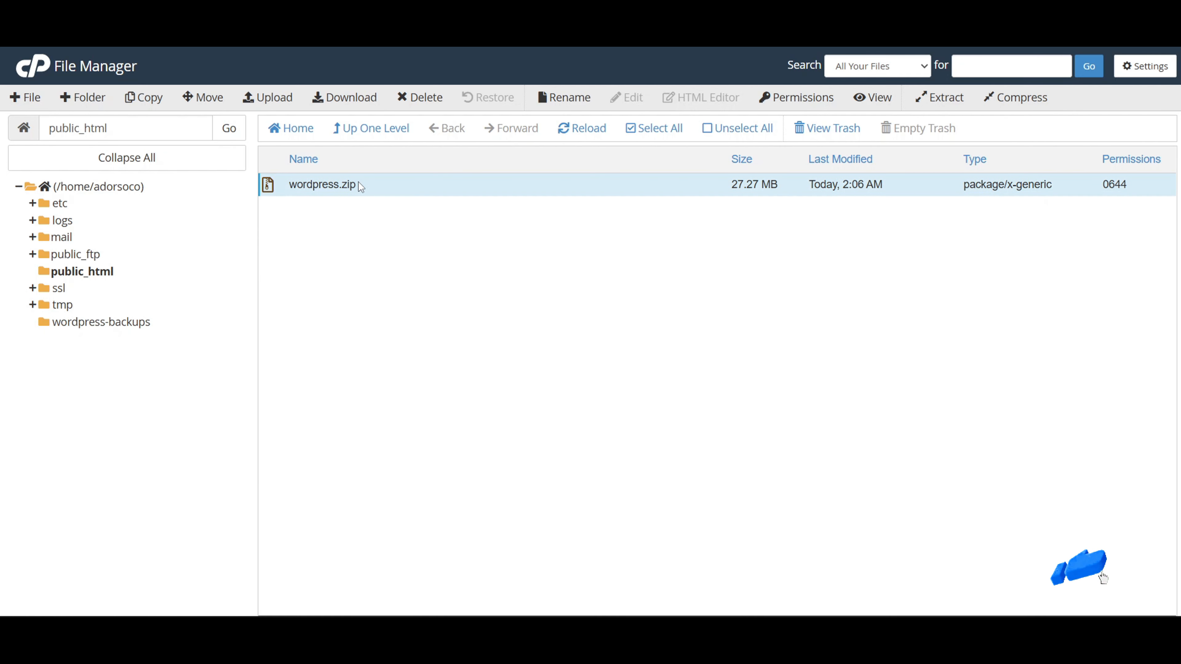
right_click(367, 189)
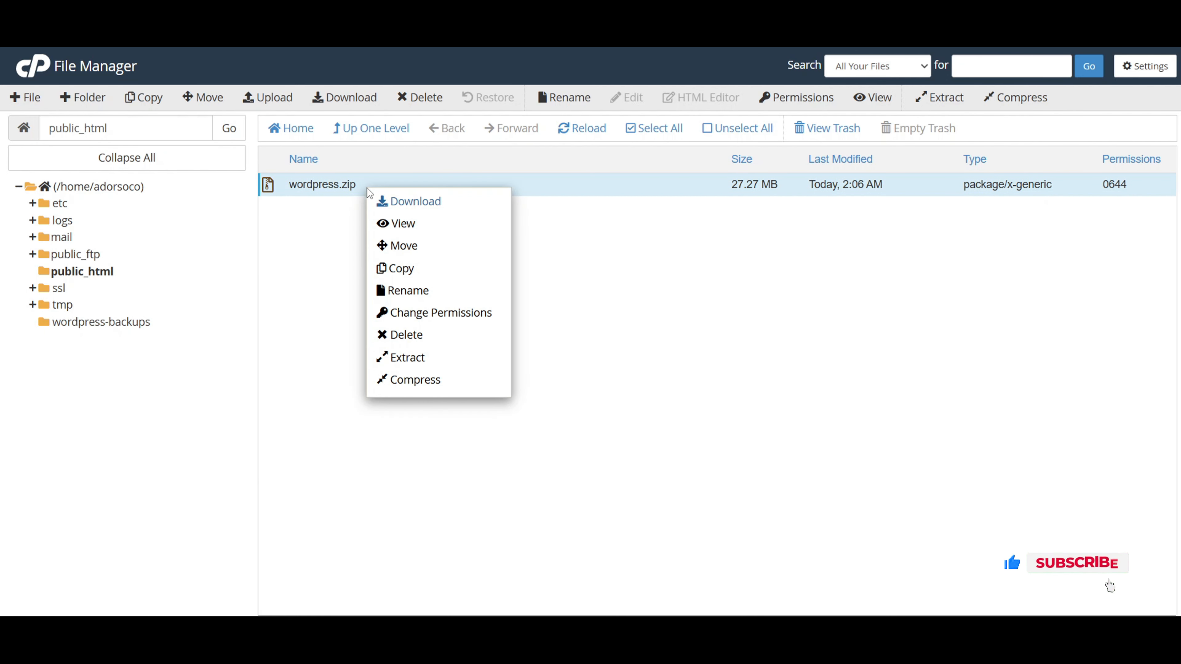
click(433, 365)
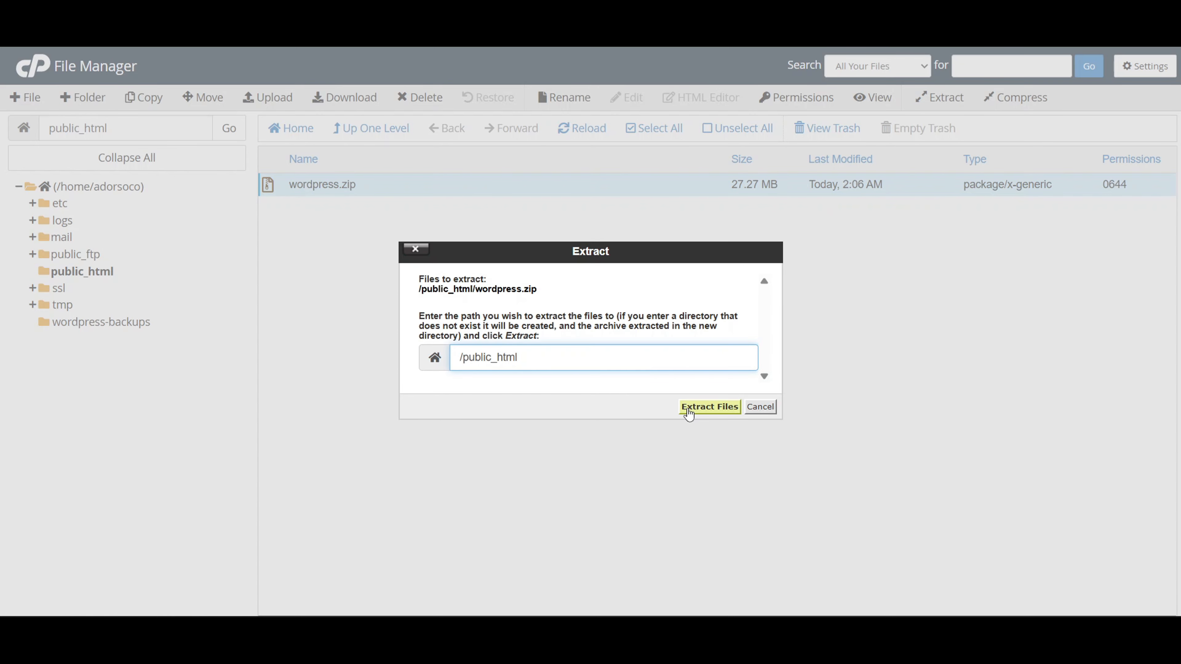
click(688, 412)
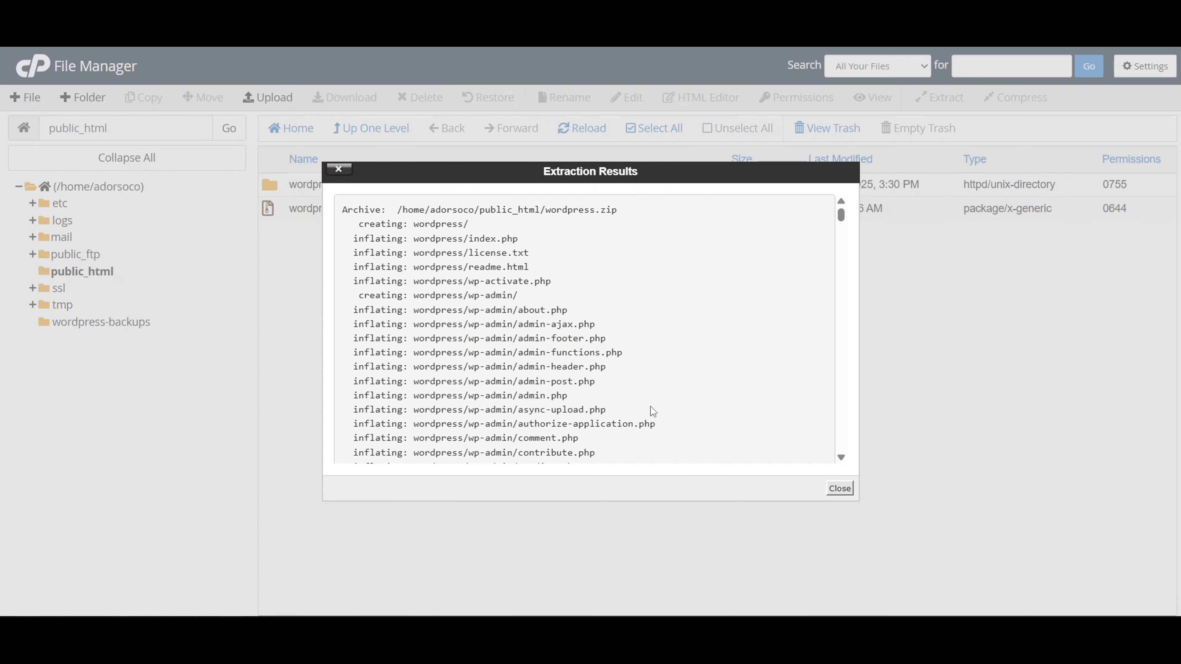
click(348, 171)
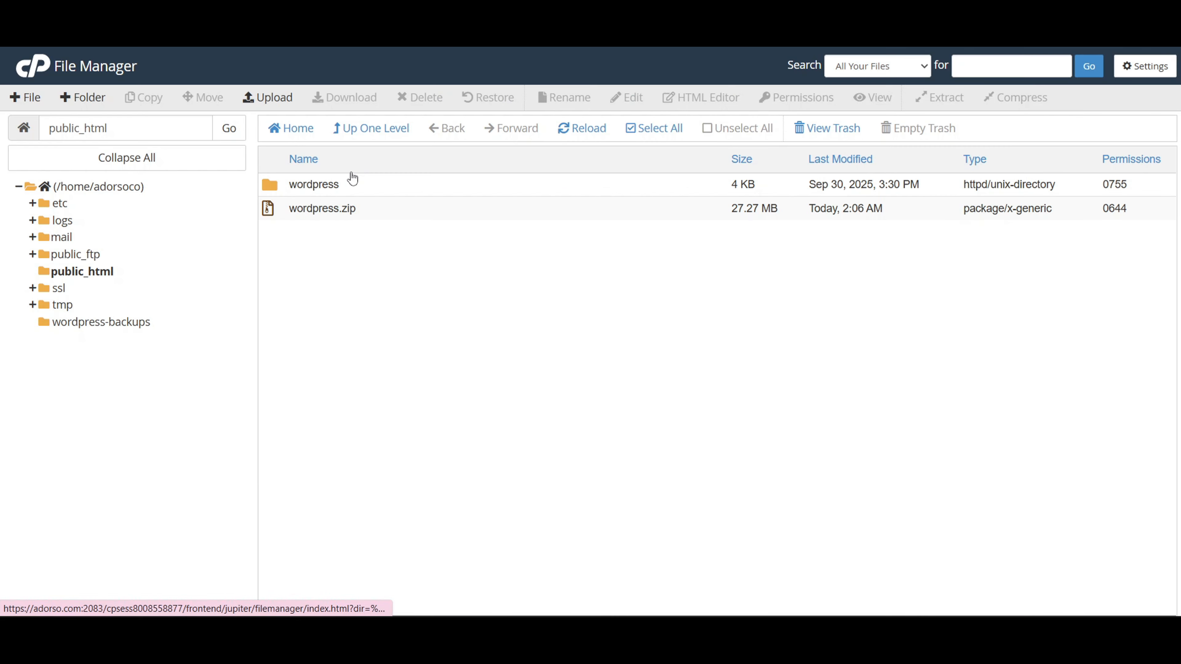
Permanently delete wordpress.zip, skipping the trash.
click(351, 210)
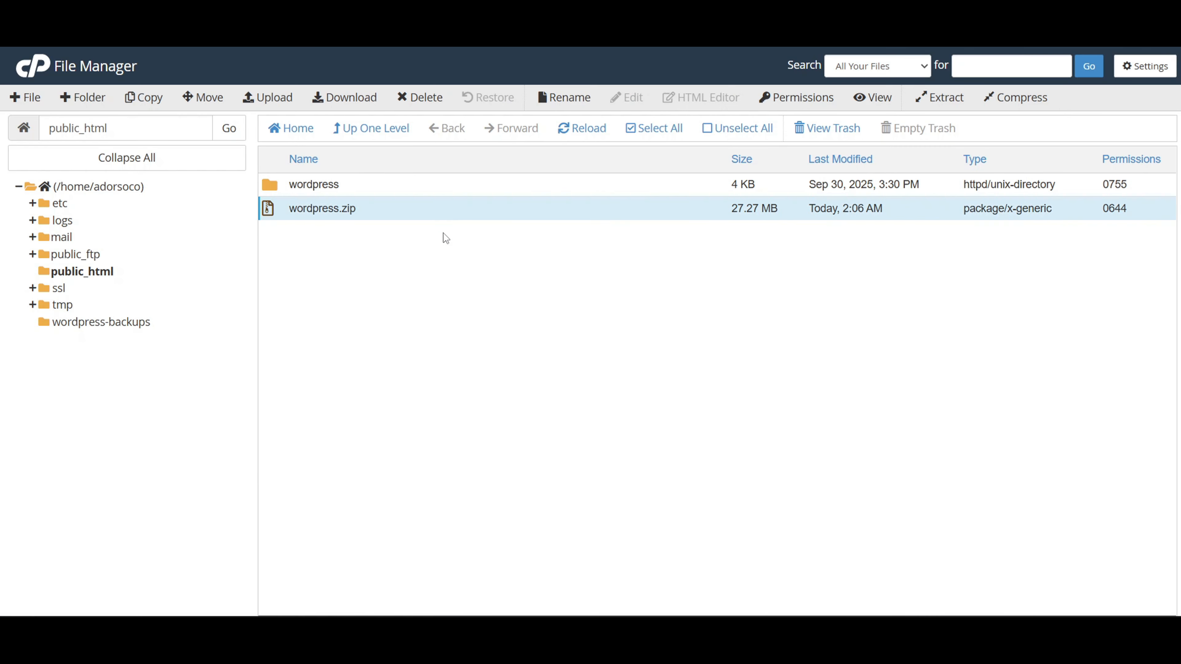
click(422, 99)
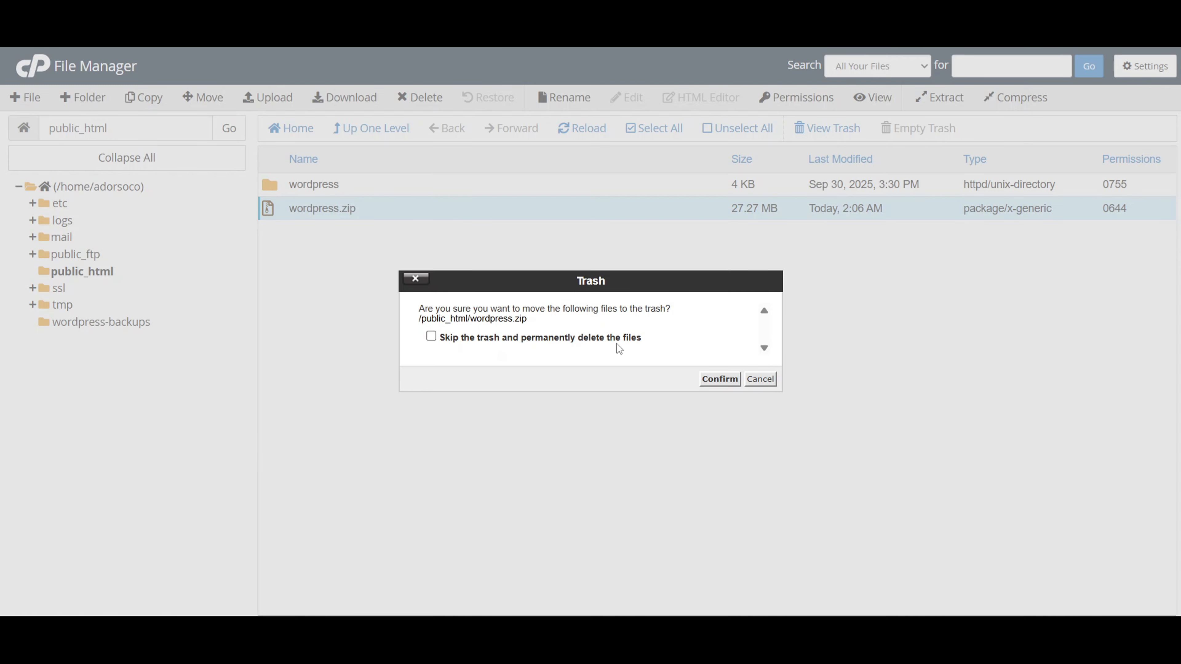
click(636, 342)
click(720, 378)
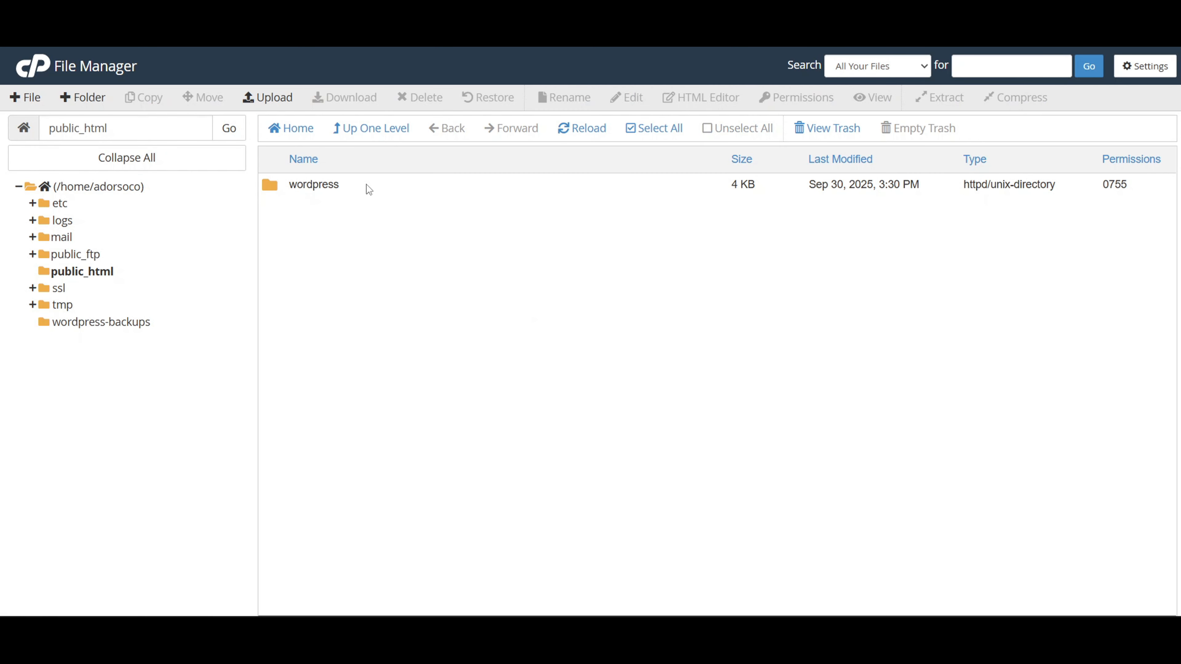
Move all files from the wordpress folder up into /public_html.
double_click(366, 185)
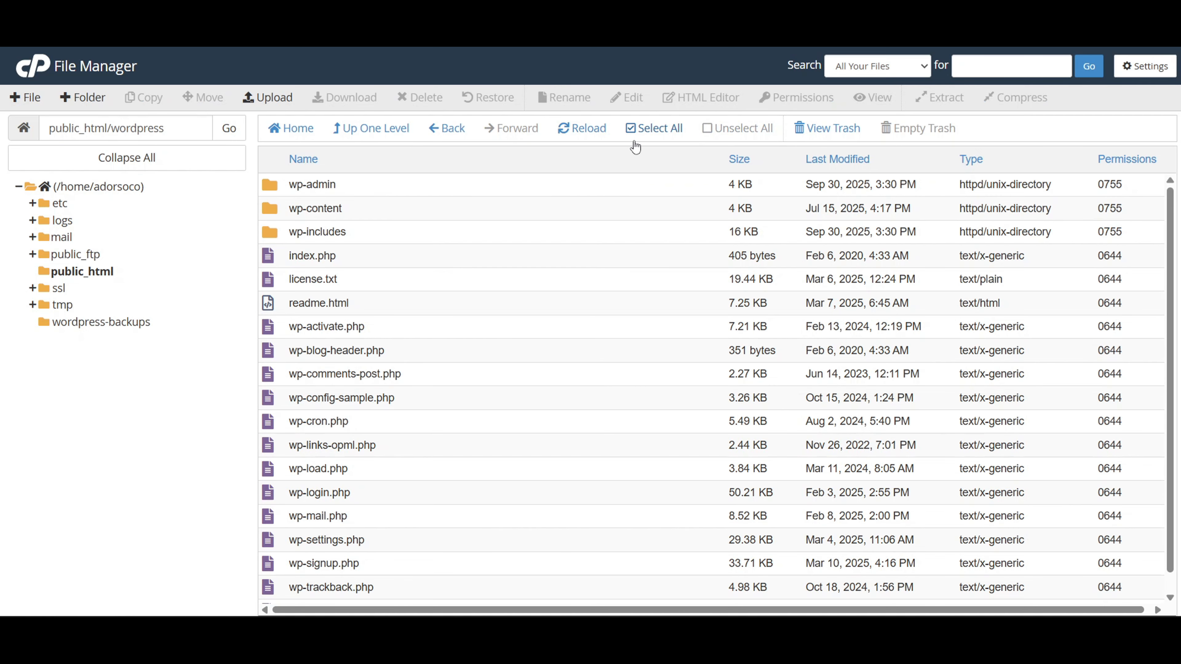
click(653, 130)
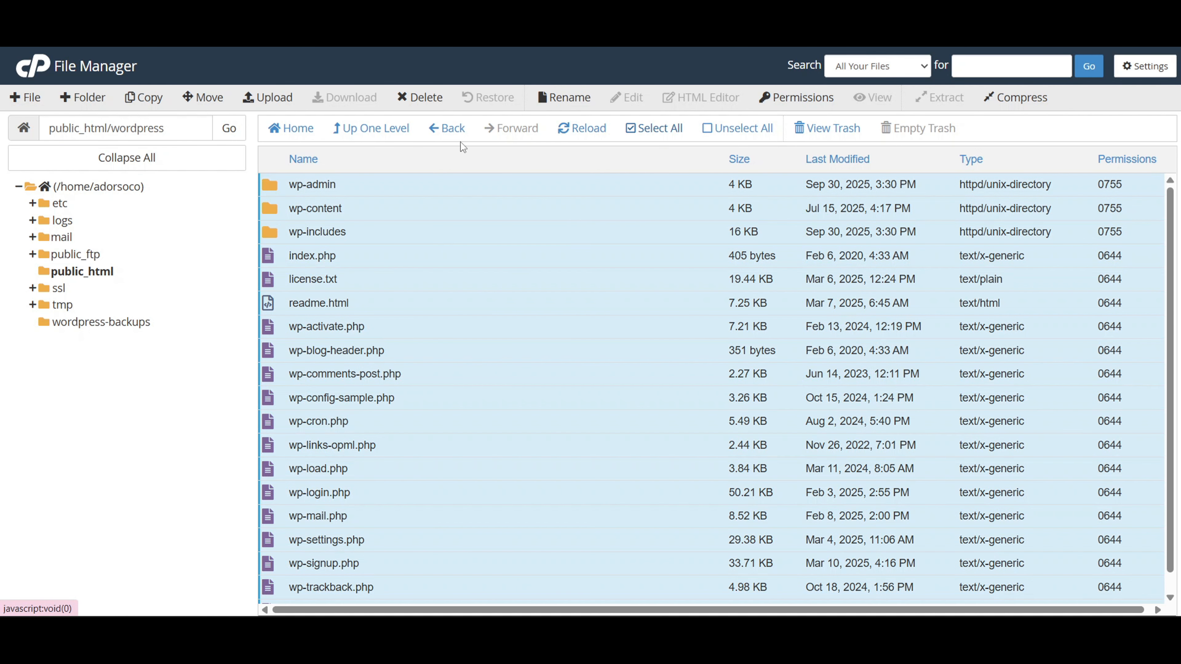
click(198, 97)
click(519, 404)
key(BackSpace)
key(BackSpace)
key(BackSpace)
key(BackSpace)
key(BackSpace)
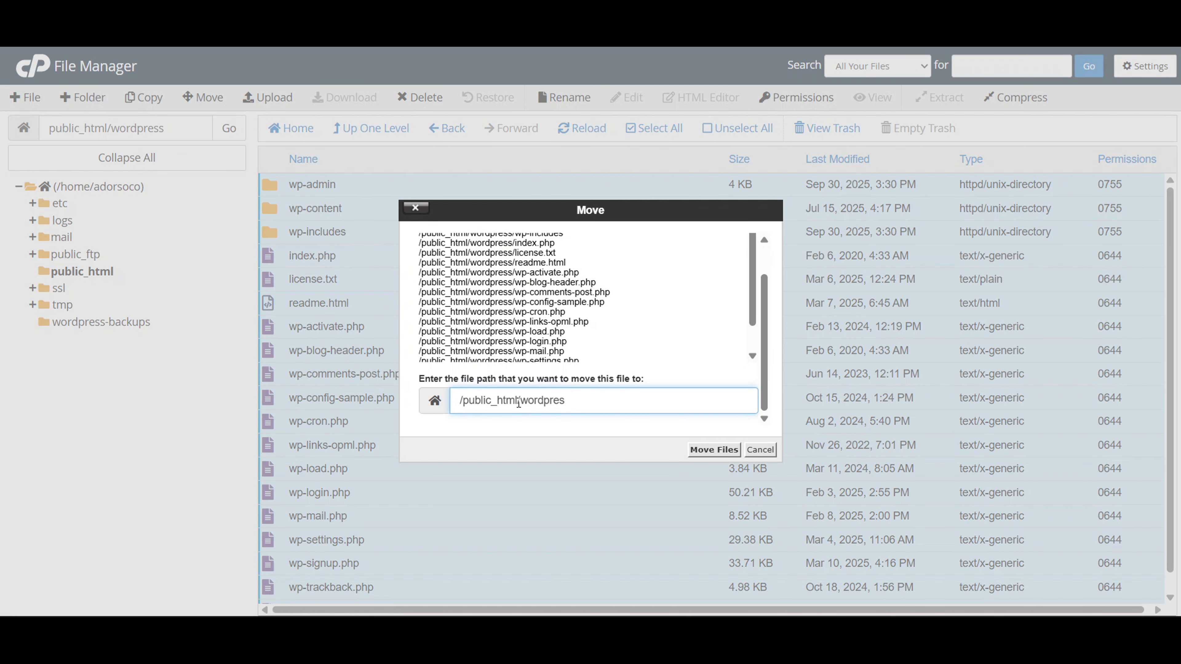
key(BackSpace)
key(BackSpace)
key(Return)
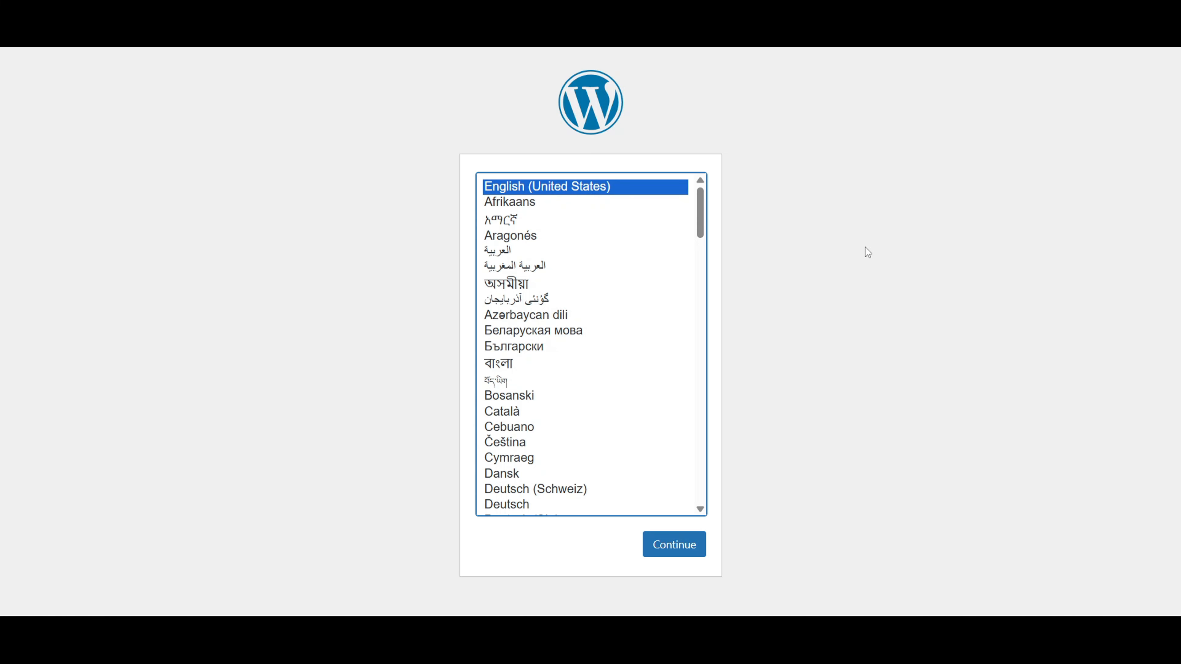
Continue the WordPress installer in English (United States) and review the list of required database details.
click(779, 259)
click(682, 545)
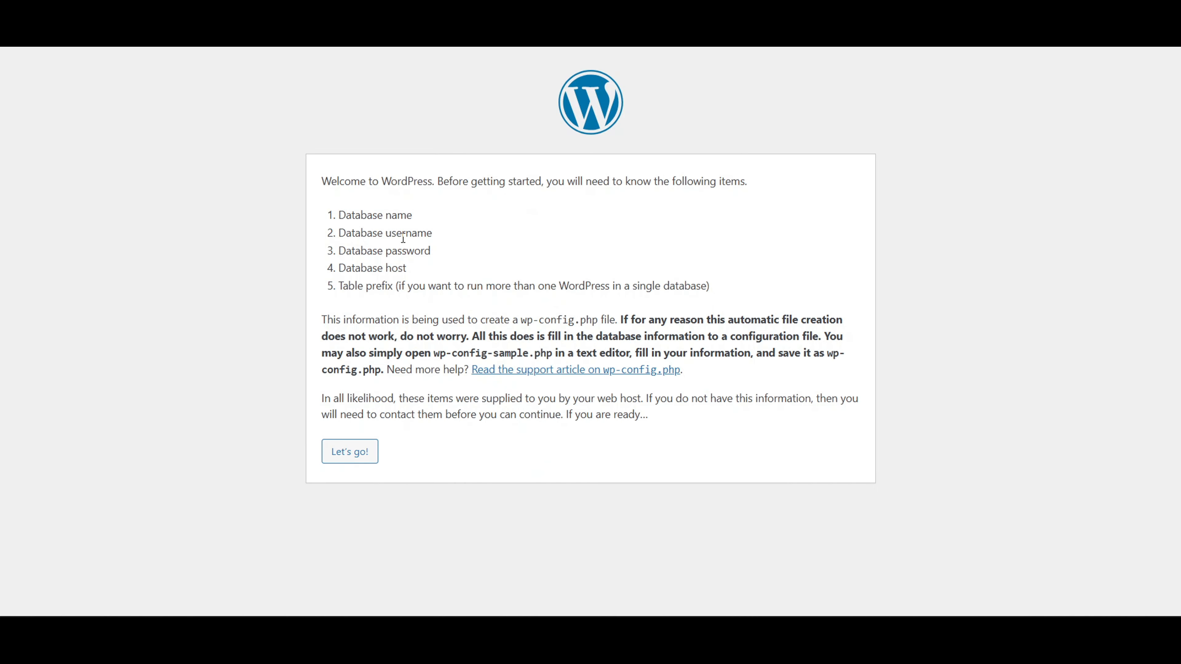
triple_click(369, 215)
triple_click(391, 235)
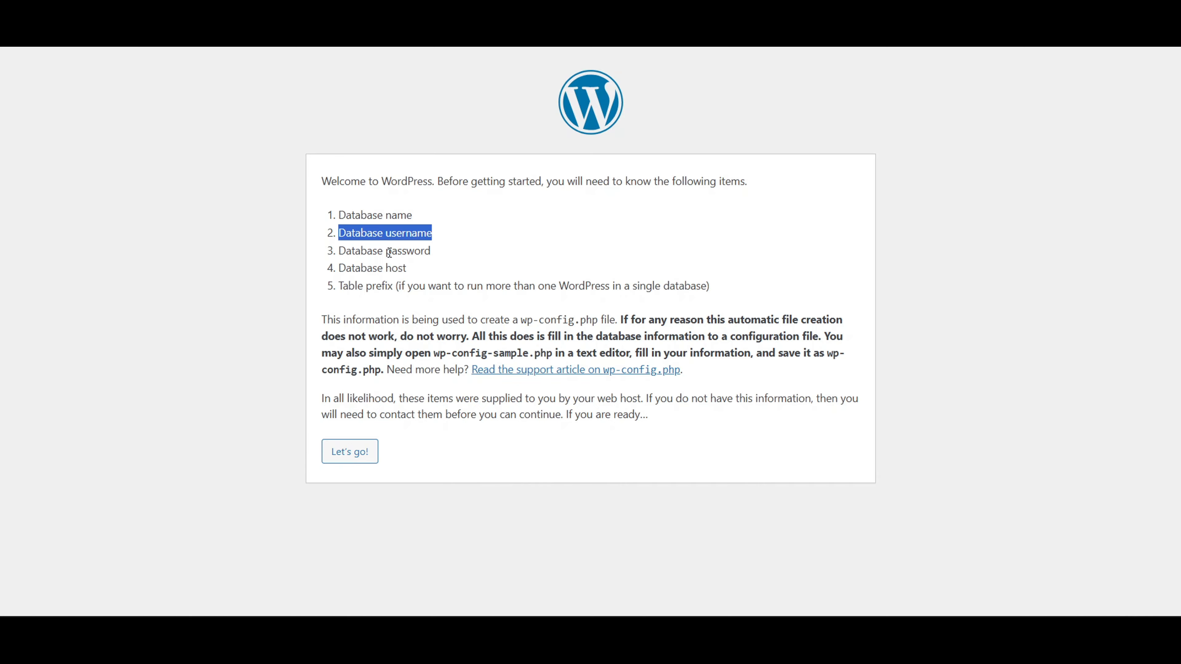
Review the list of required database details and proceed to the database connection form.
triple_click(389, 252)
click(422, 252)
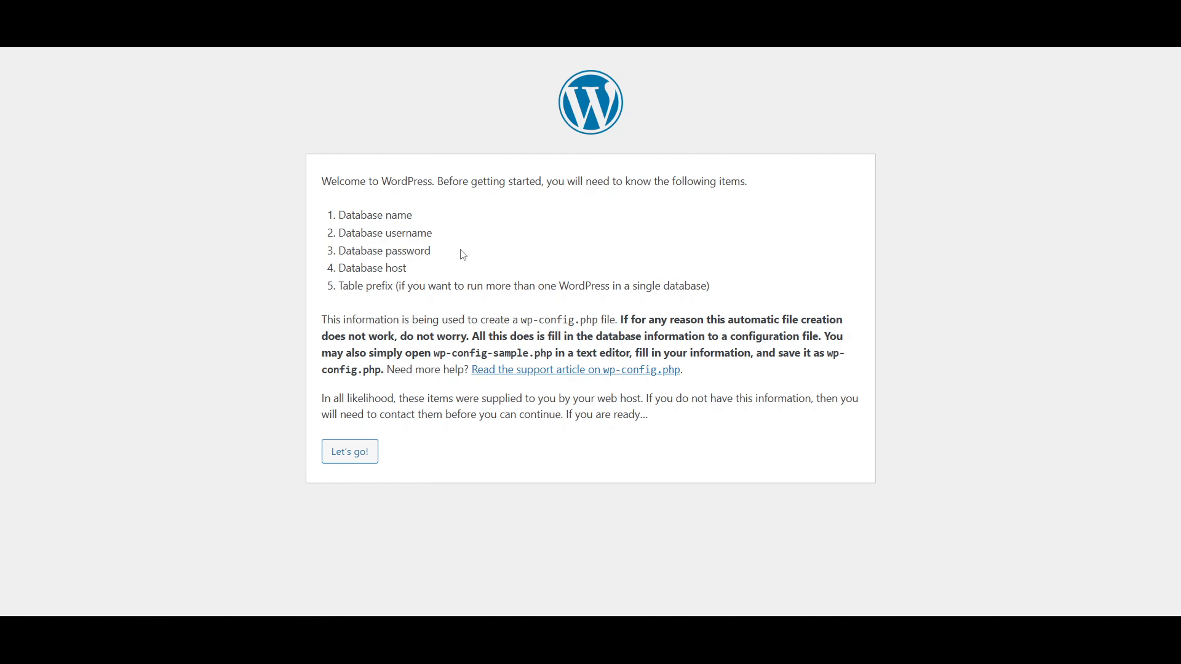
drag(406, 243, 339, 214)
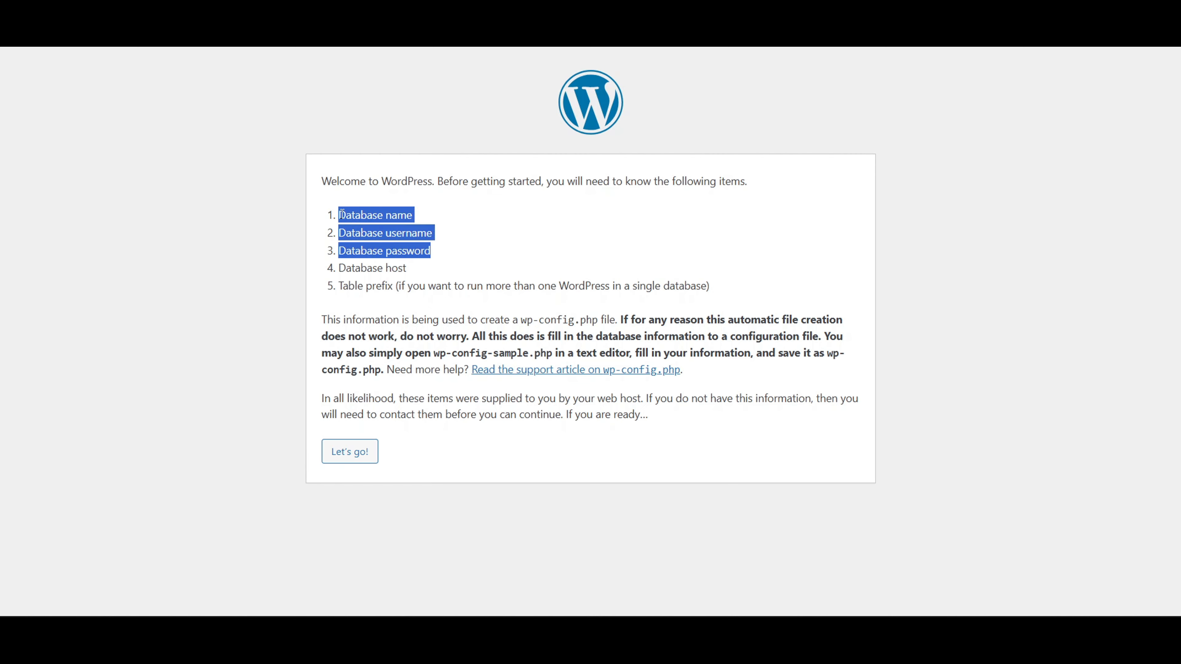
click(429, 241)
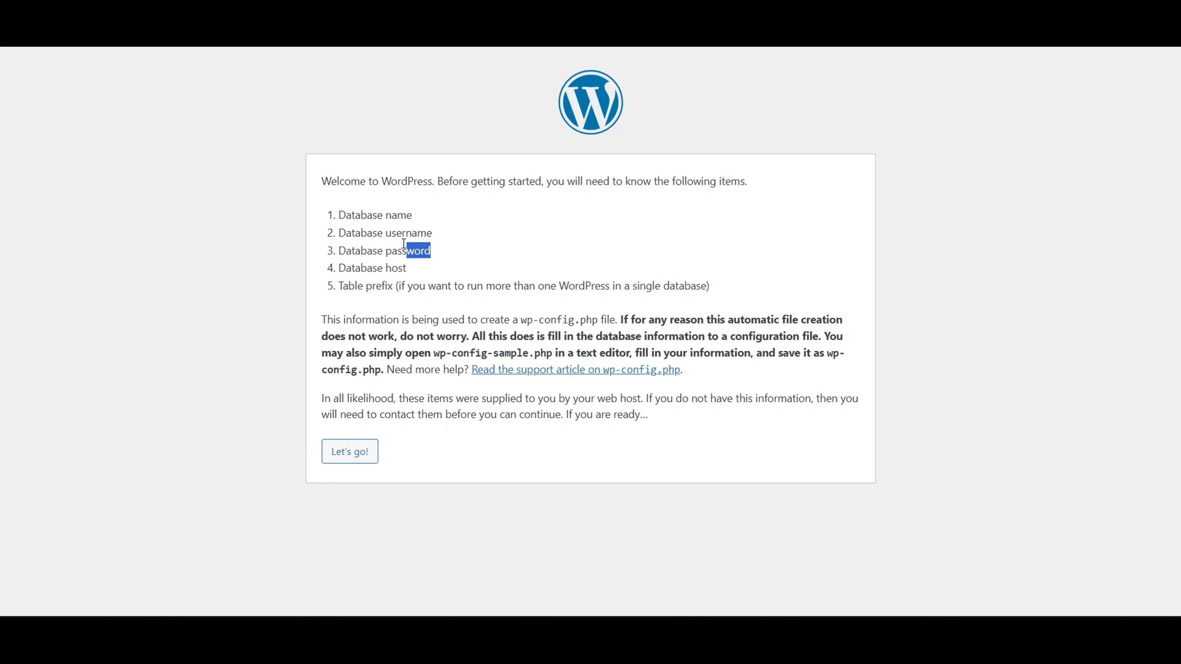
drag(404, 243, 345, 223)
double_click(359, 231)
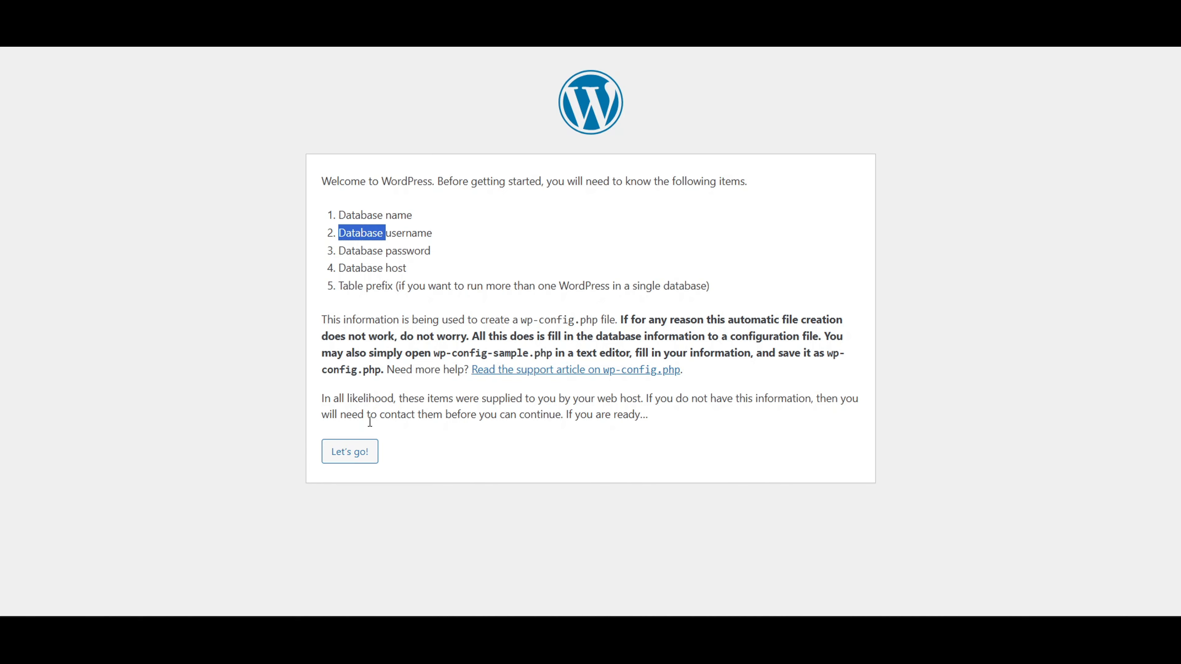
click(359, 453)
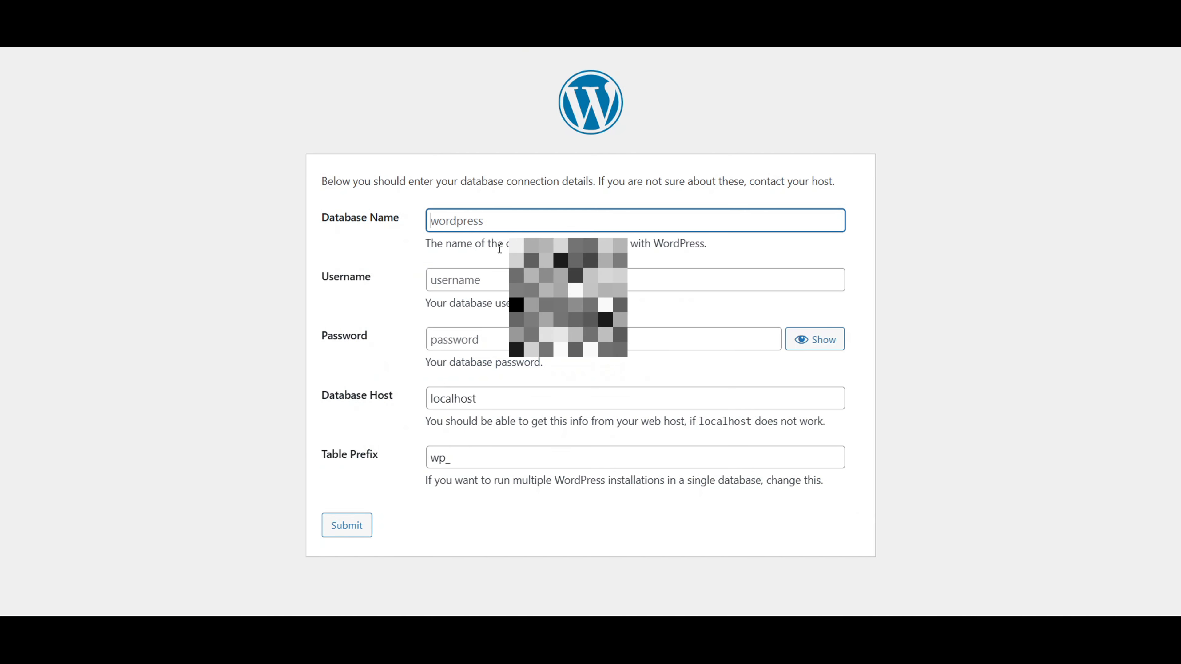
Copy the database name from the notes file and paste it as the Database Name, adorsoco_wp_db.
click(453, 226)
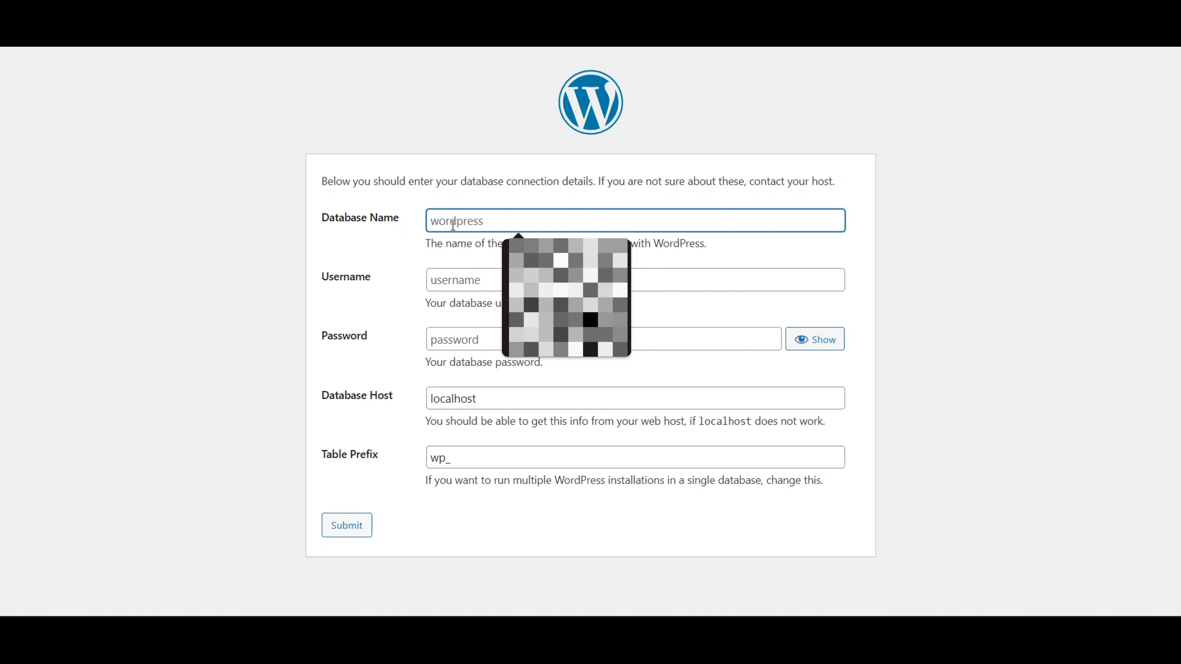
mouse_move(416, 605)
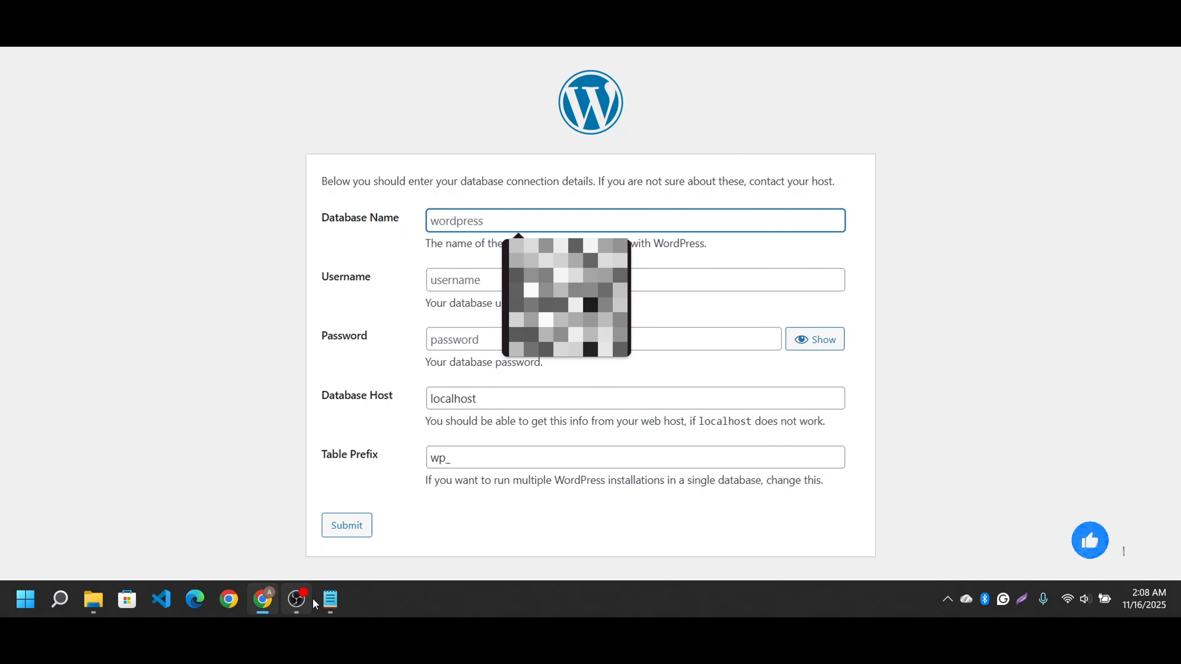
click(330, 600)
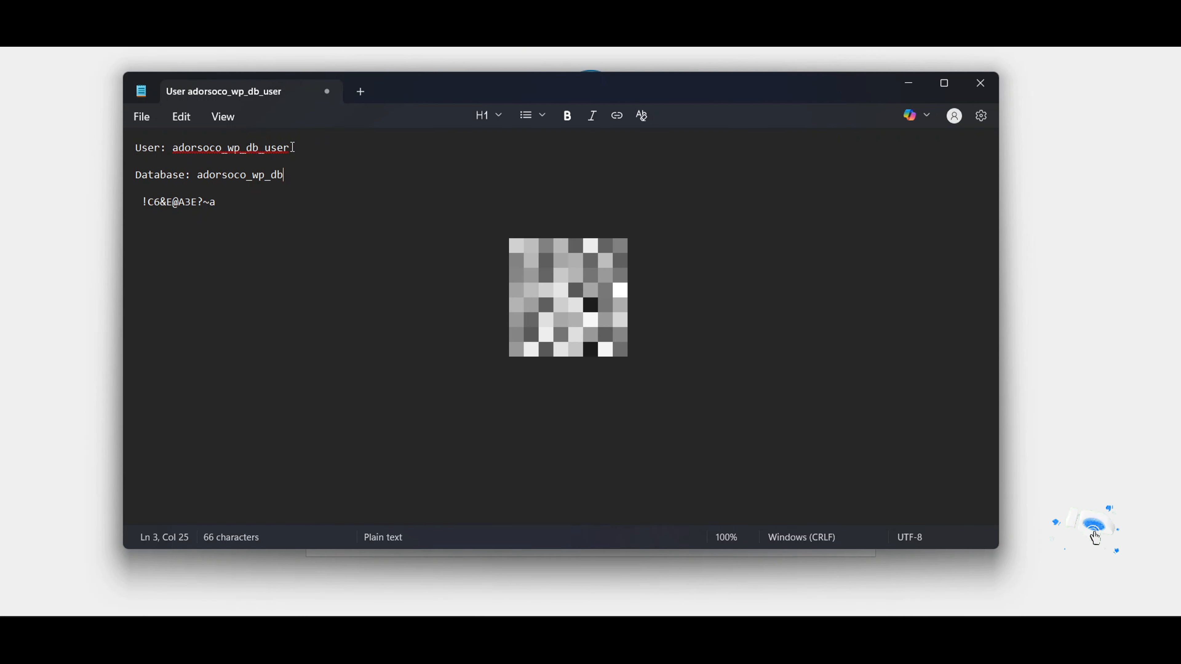
drag(289, 148, 171, 148)
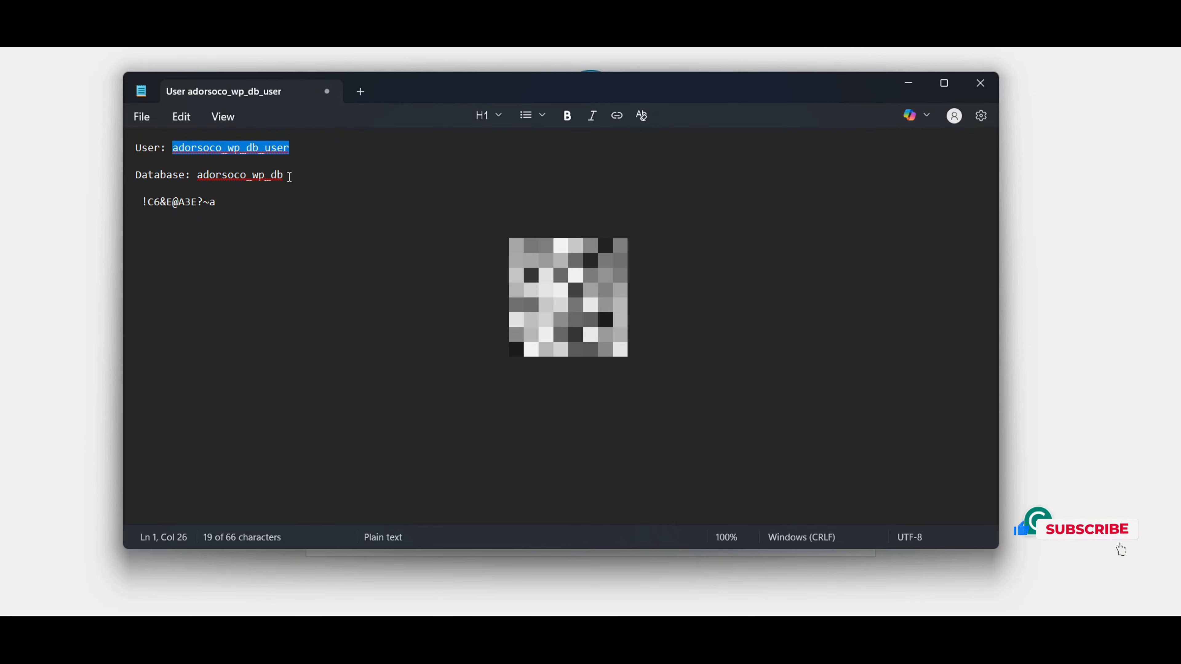
drag(282, 175, 196, 178)
key(ctrl+c)
click(44, 224)
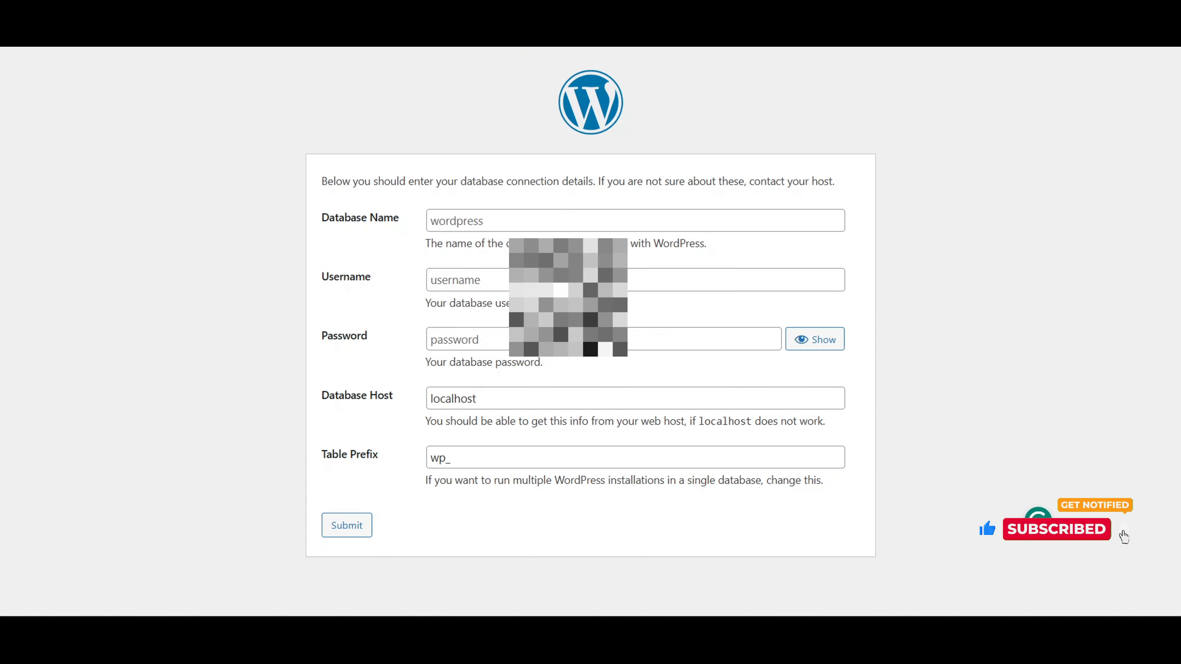
click(554, 212)
key(ctrl+v)
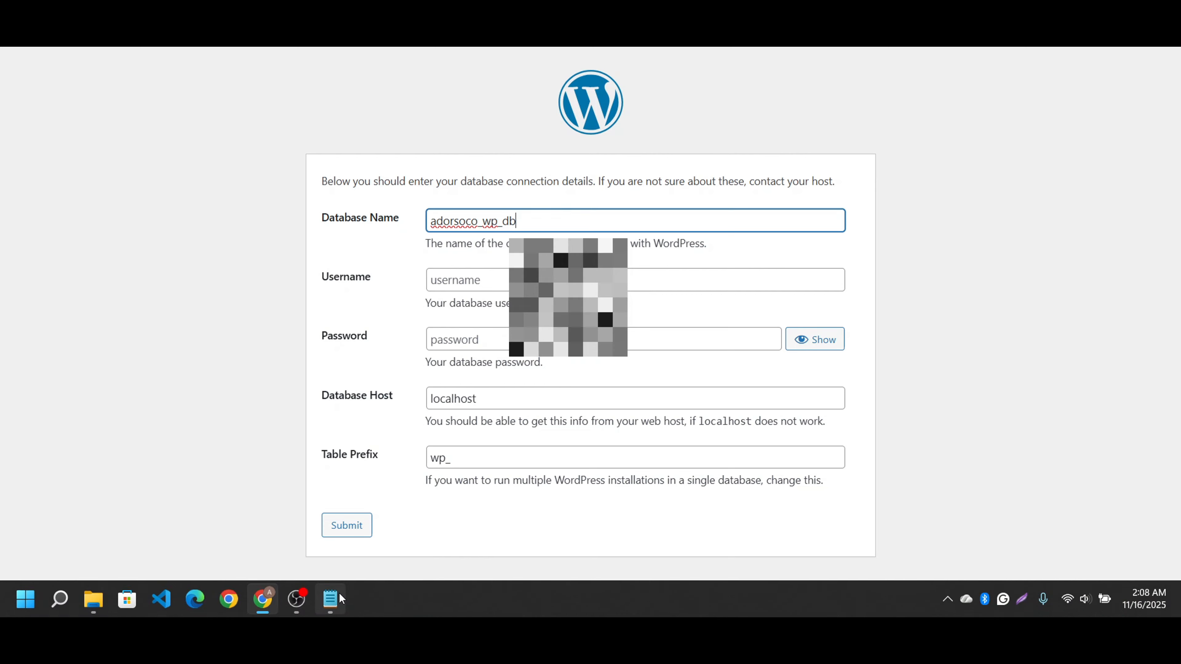
Copy the database user from the notes file and paste it as the Username, adorsoco_wp_db_user.
click(330, 607)
drag(291, 148, 180, 150)
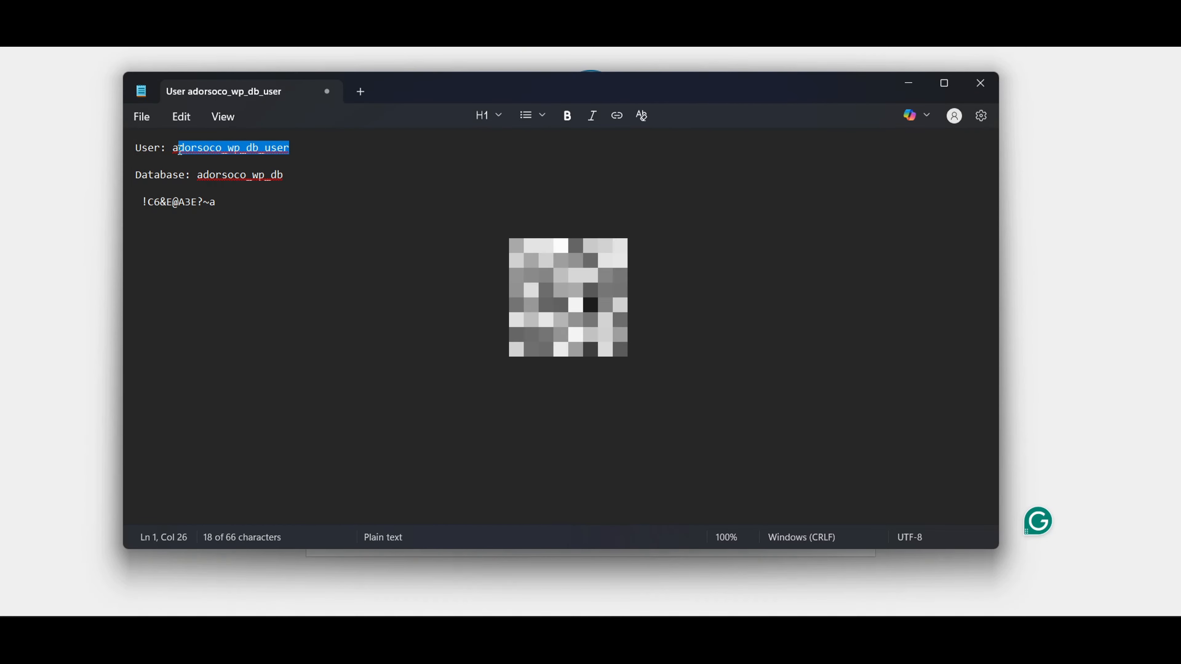
key(ctrl+c)
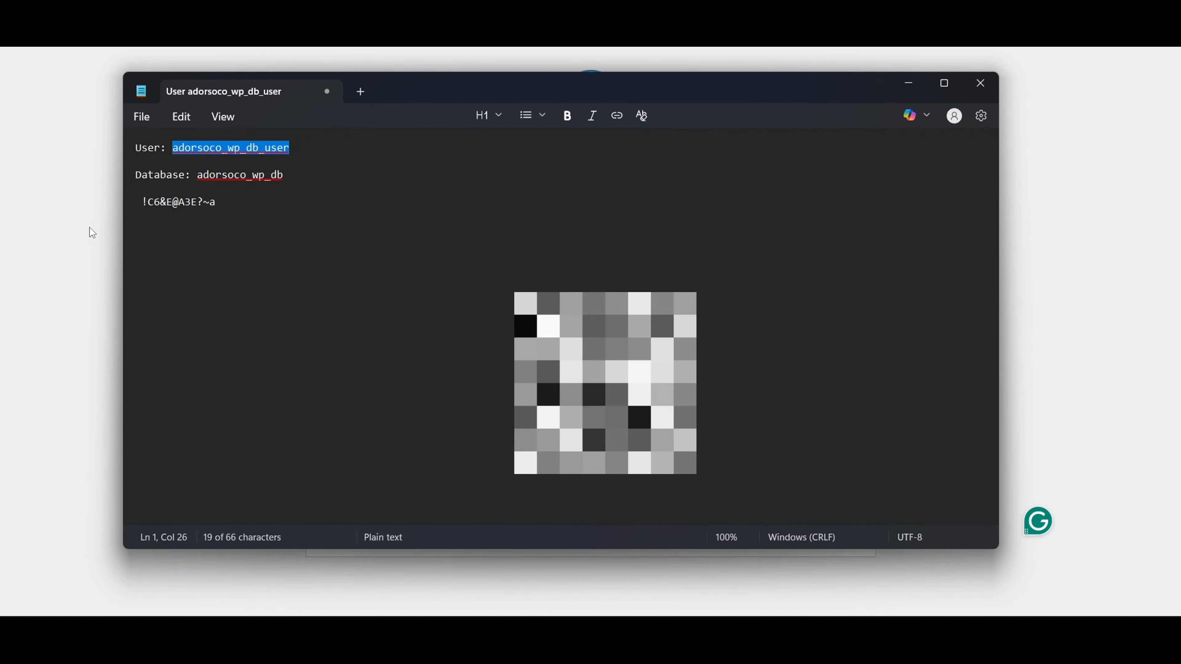
click(88, 227)
click(525, 281)
key(ctrl+v)
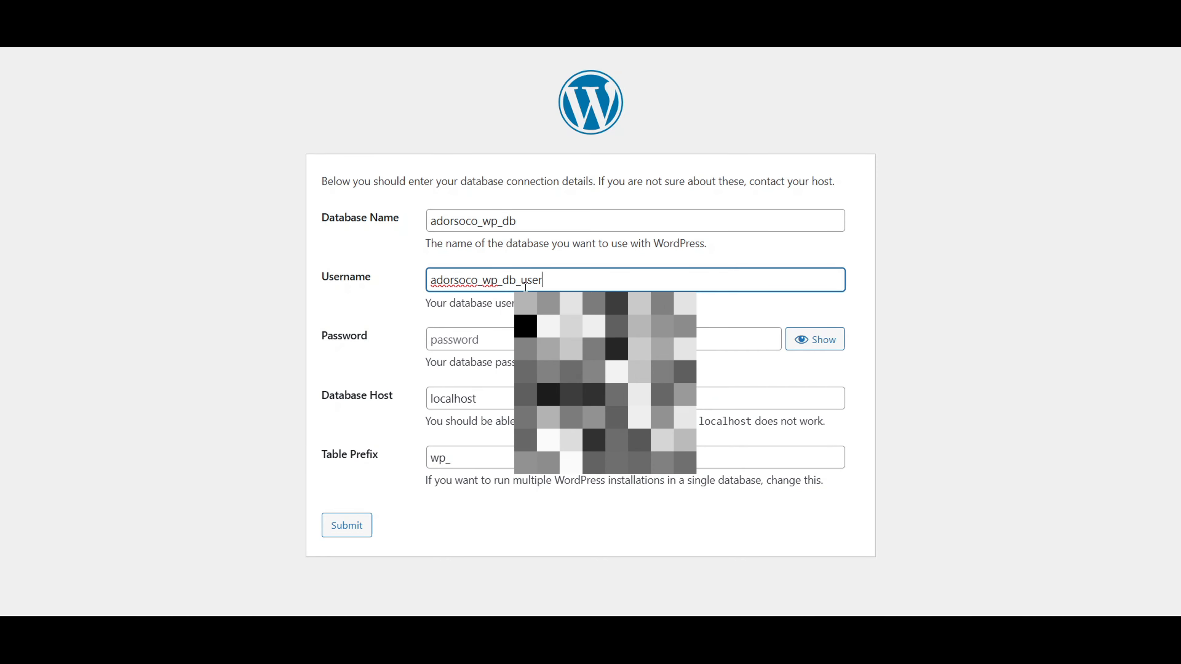
Copy the database password from the notes file and paste it into the Password field.
click(332, 604)
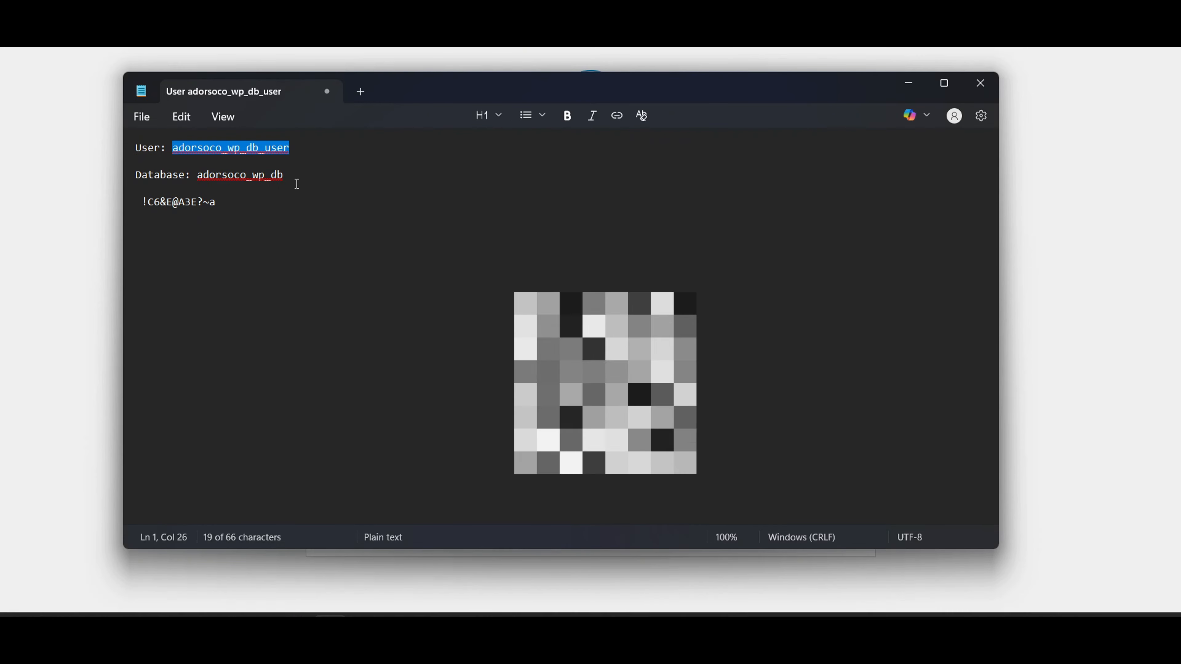
drag(217, 202, 142, 198)
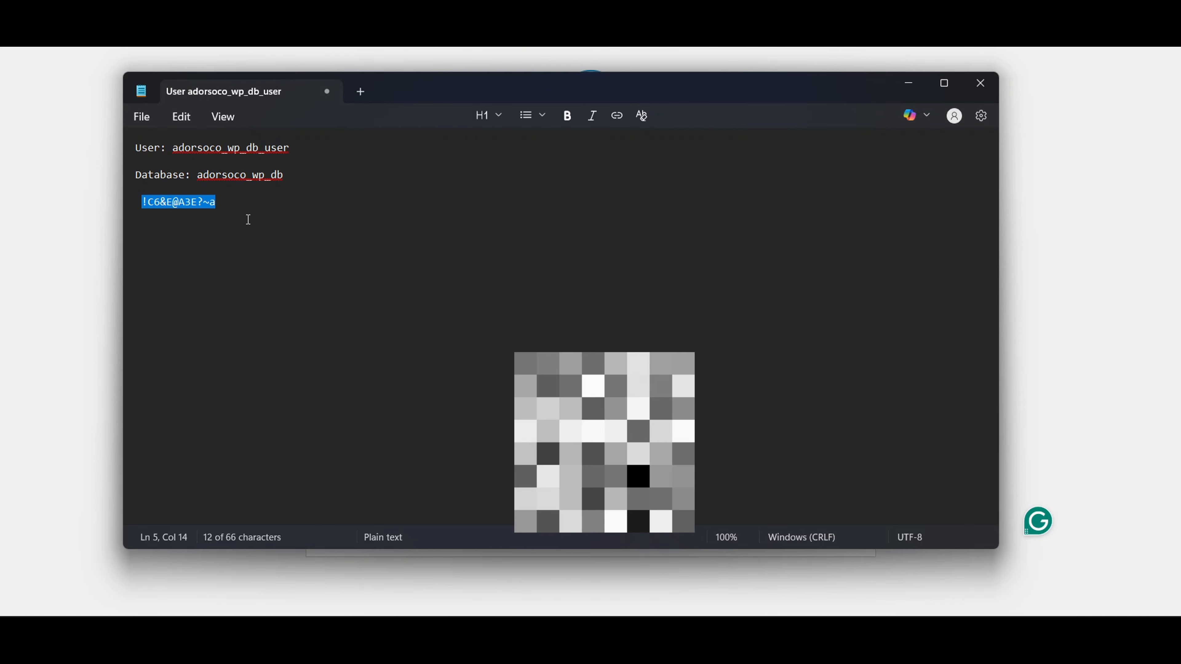
triple_click(183, 201)
click(183, 201)
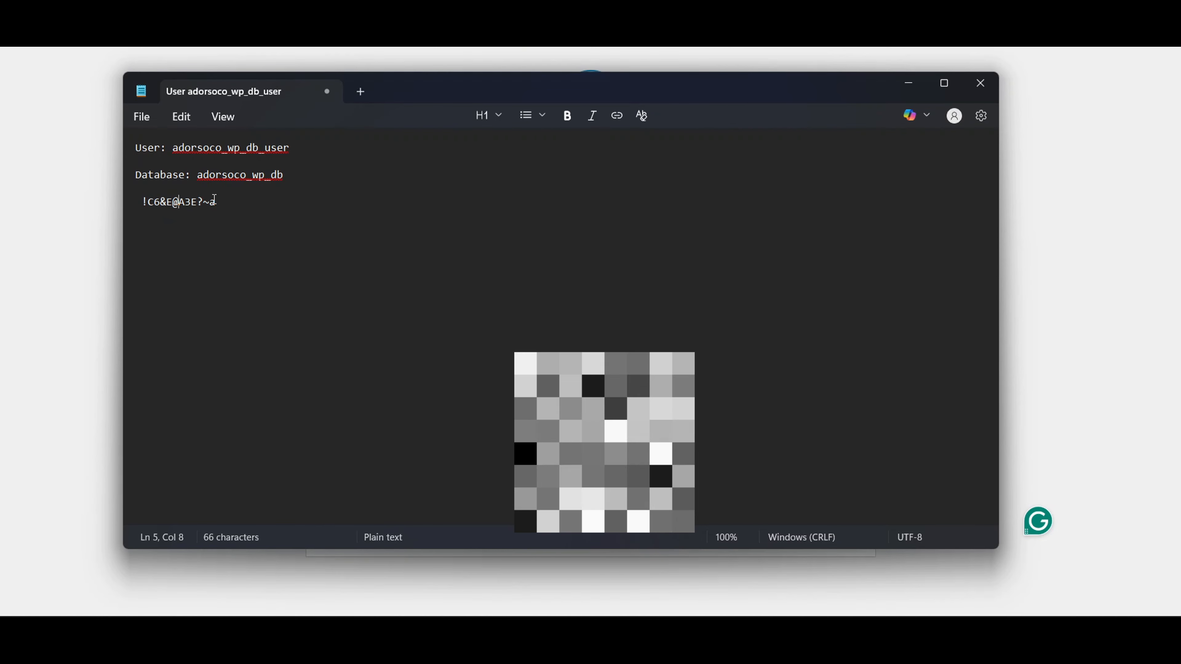
drag(217, 202, 145, 203)
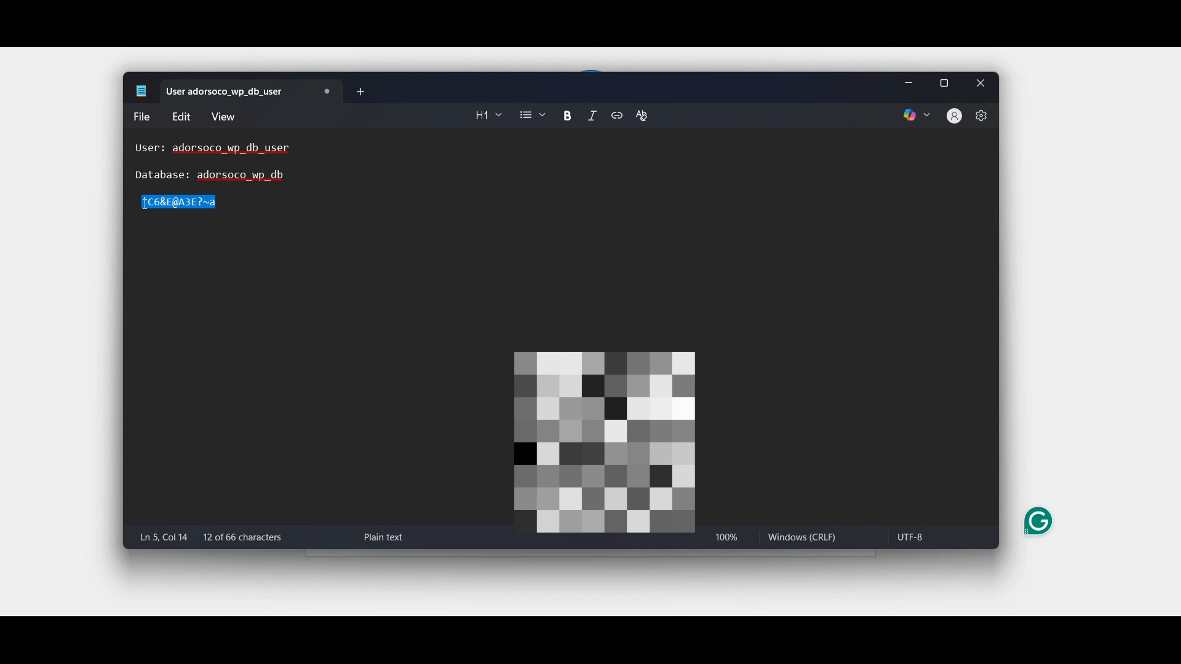
click(80, 224)
click(688, 344)
key(ctrl+v)
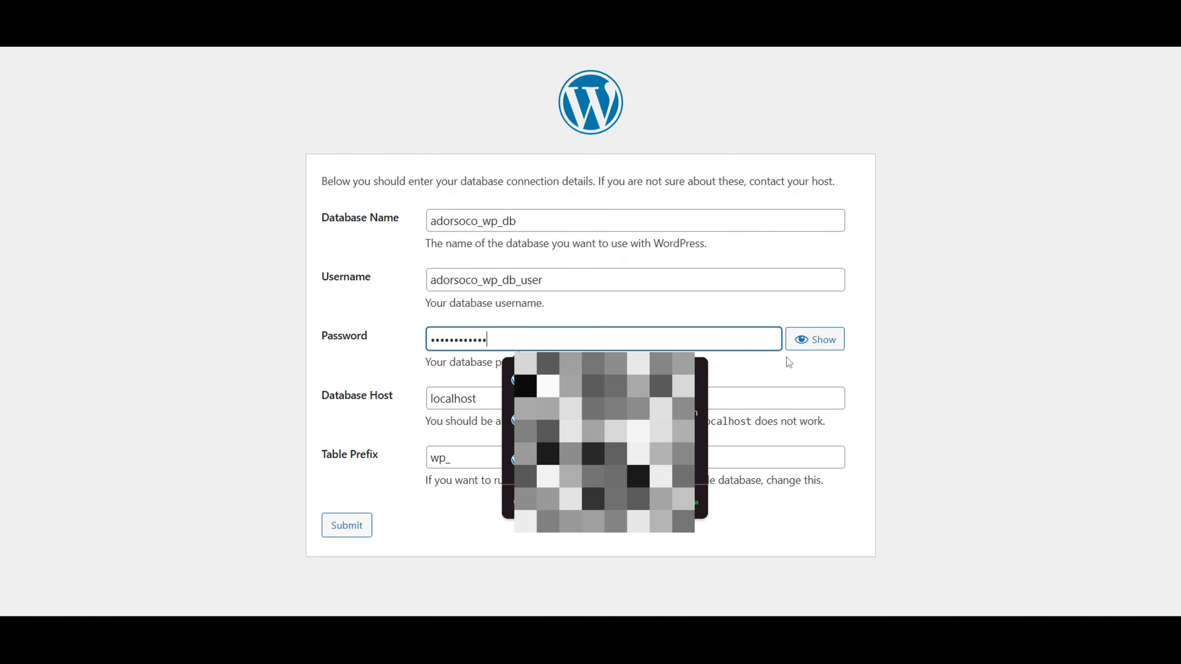
Reveal the entered database password to verify it and submit the connection details.
click(793, 339)
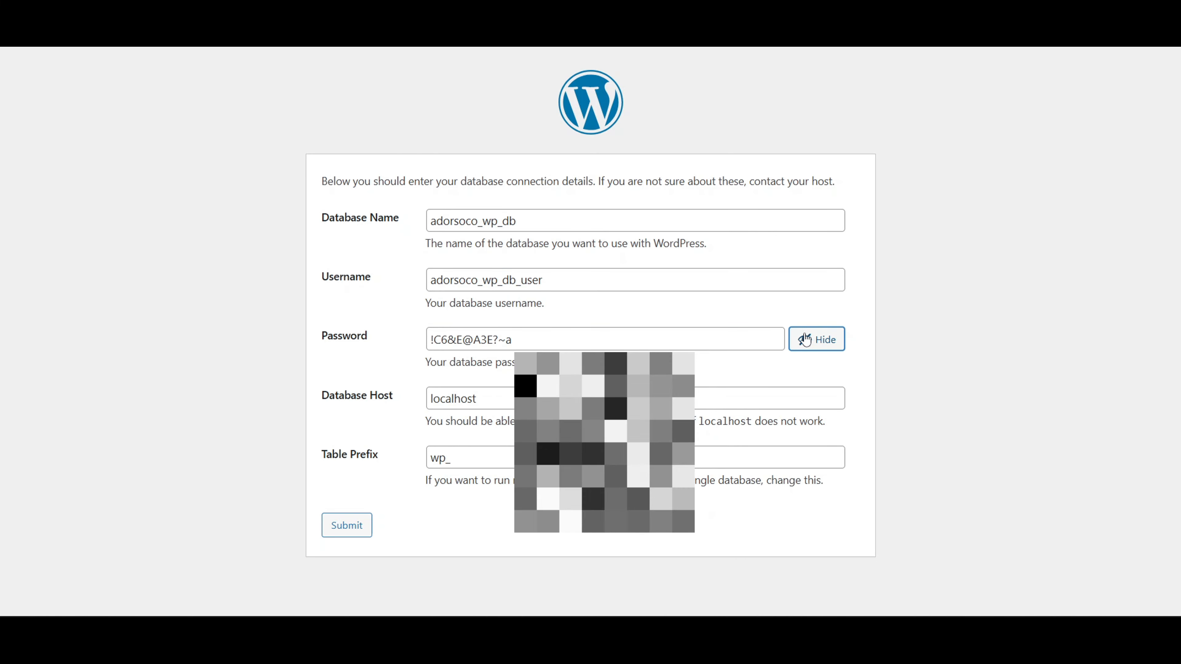
click(433, 340)
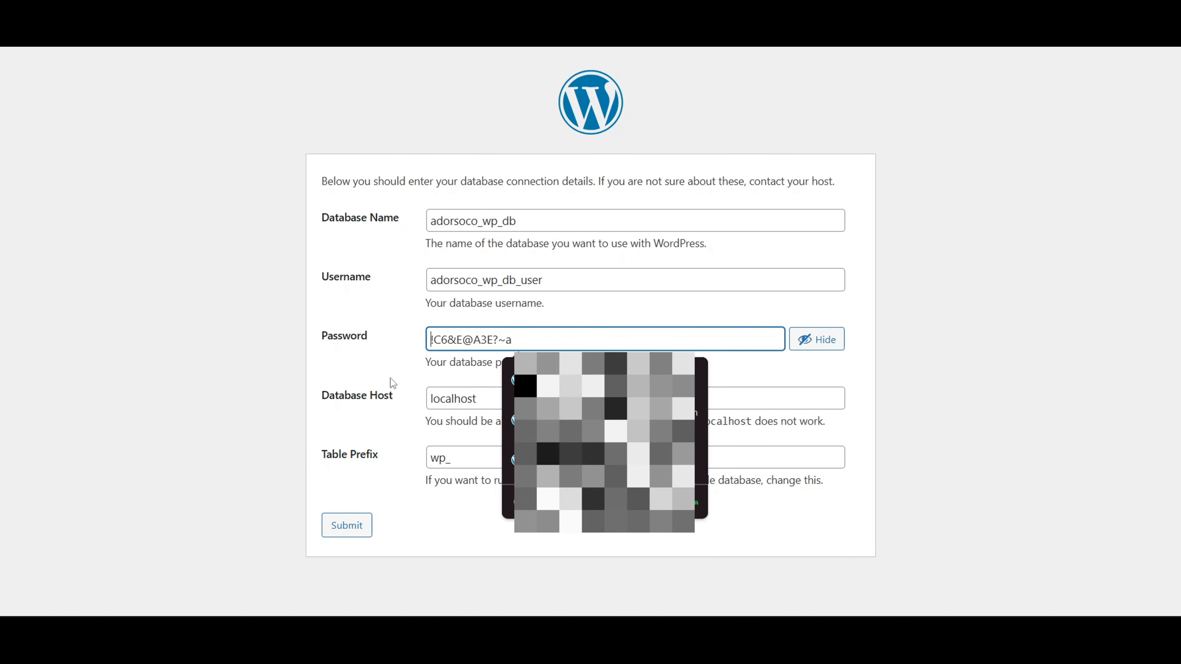
click(386, 388)
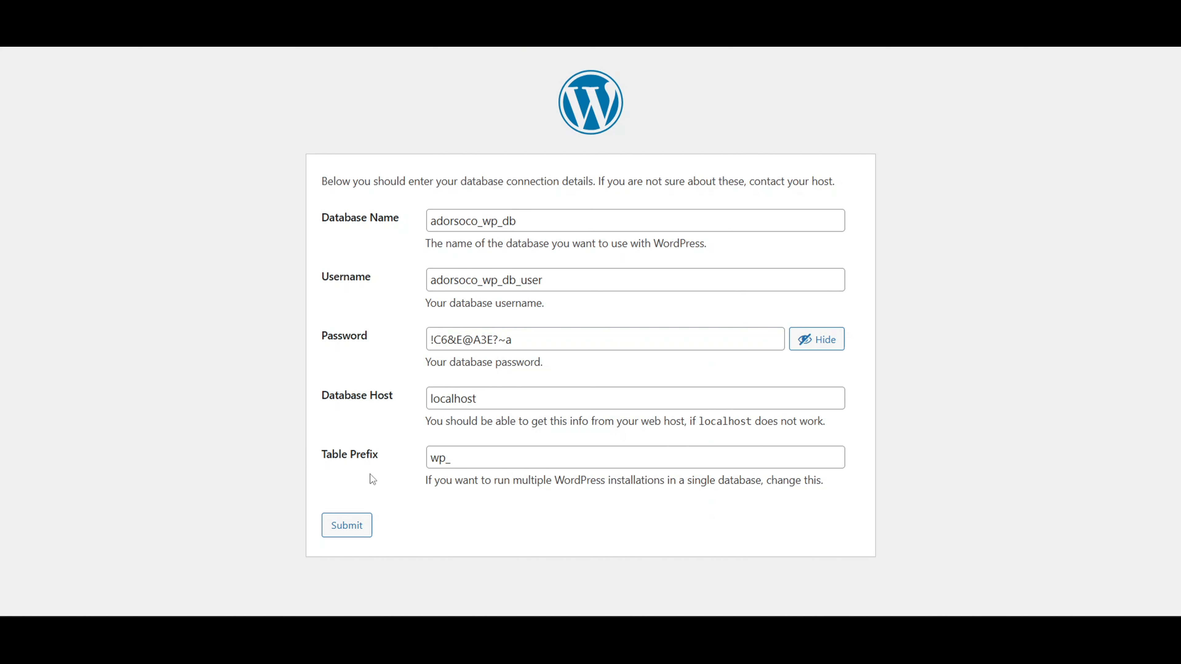
click(365, 525)
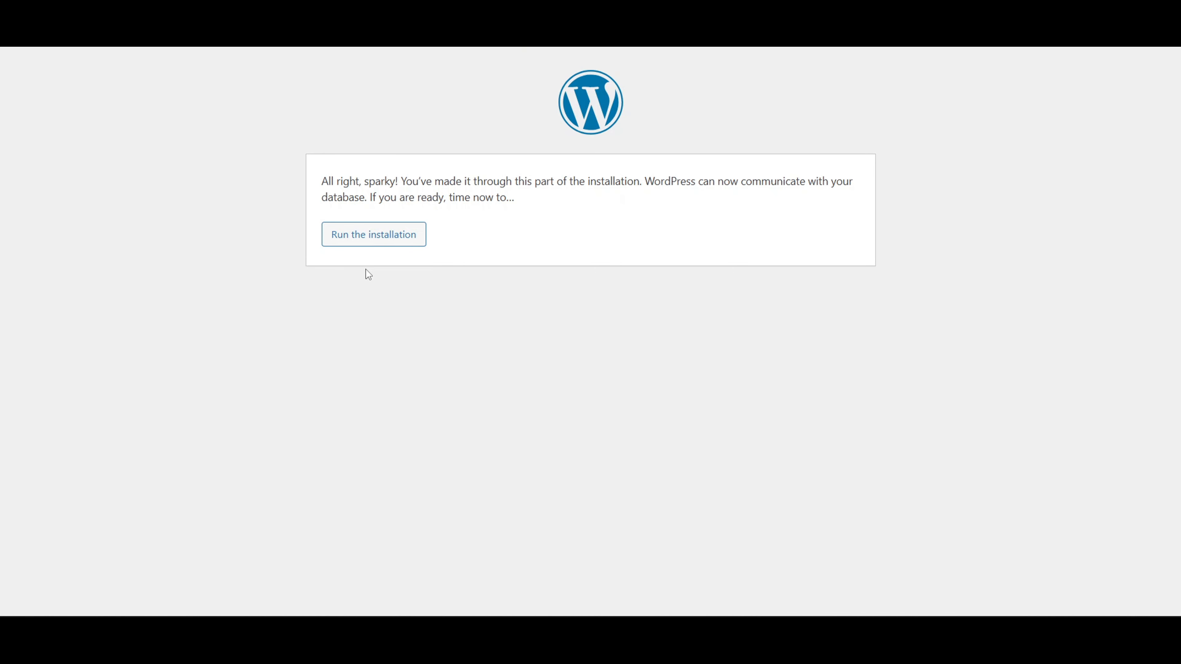
Run the installation and fill in the Site Title and admin Username with the site owner's name.
click(372, 248)
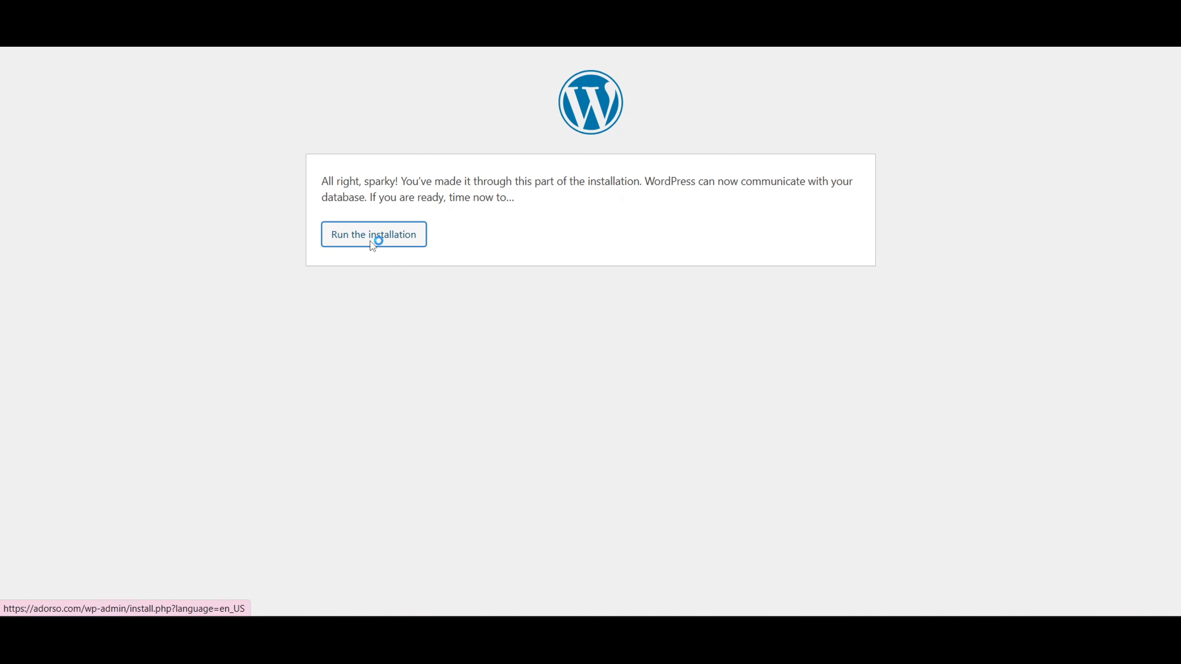
scroll(452, 326, down, 2)
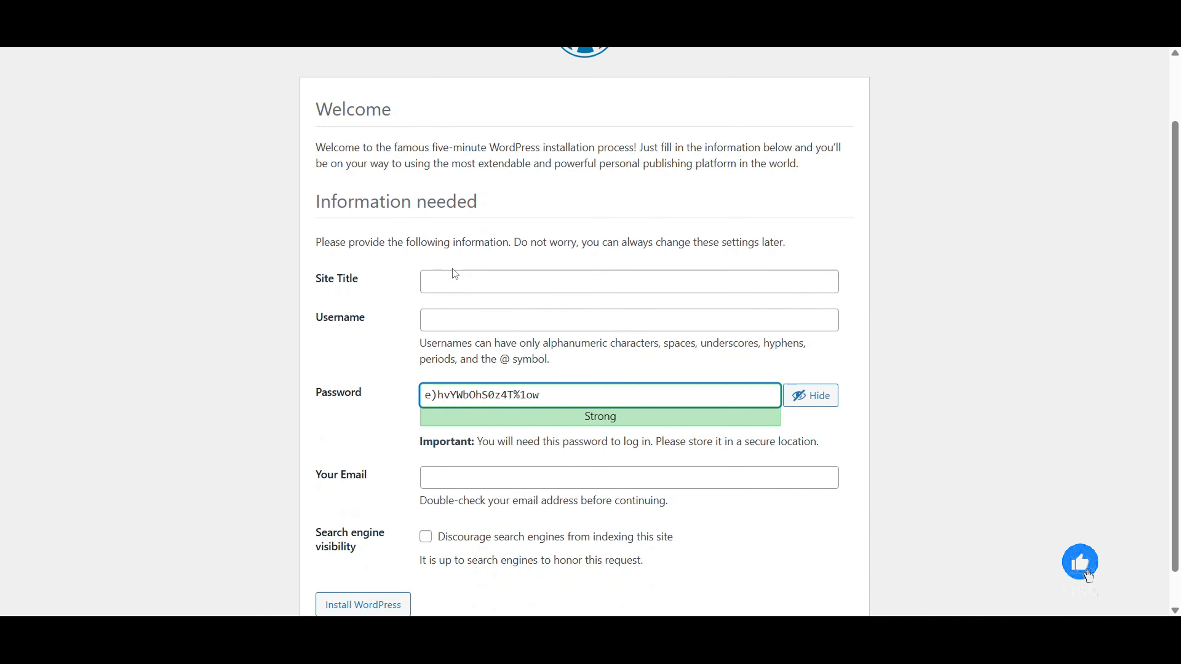
click(454, 275)
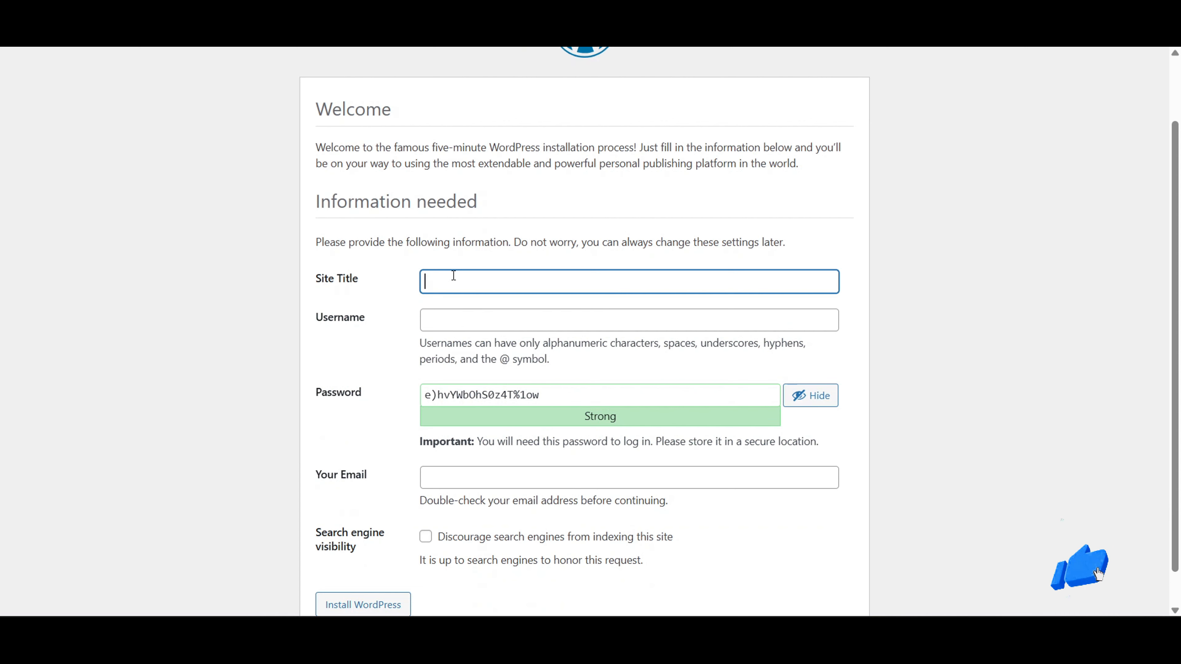
text(Sadik)
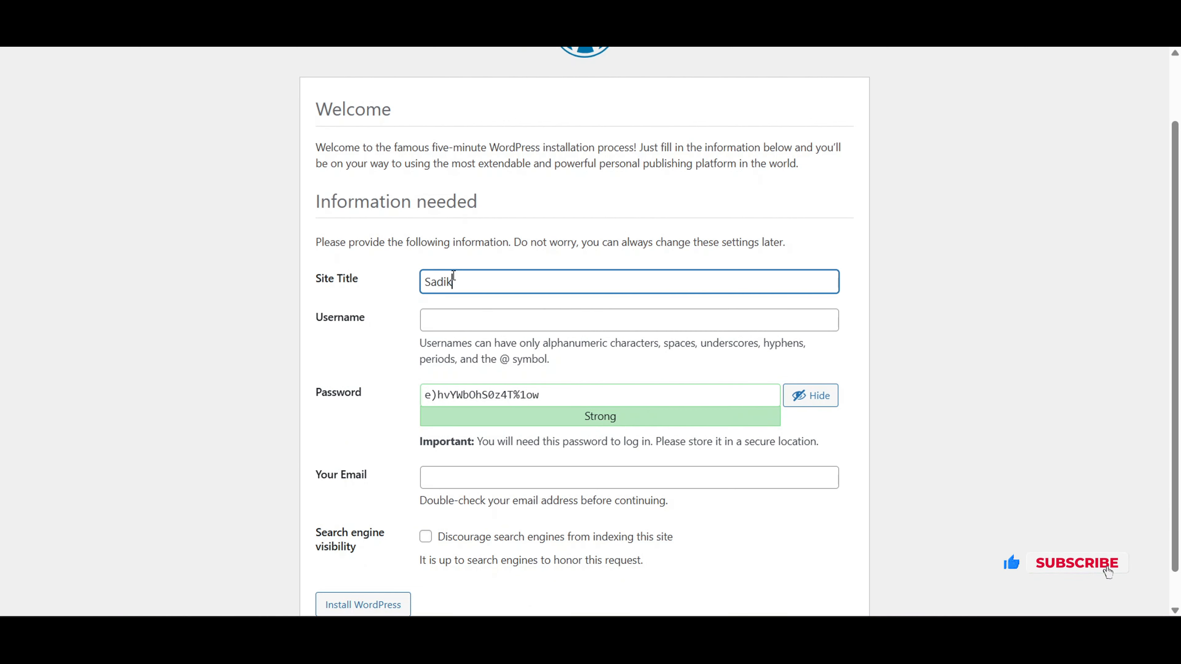
click(479, 321)
text(s)
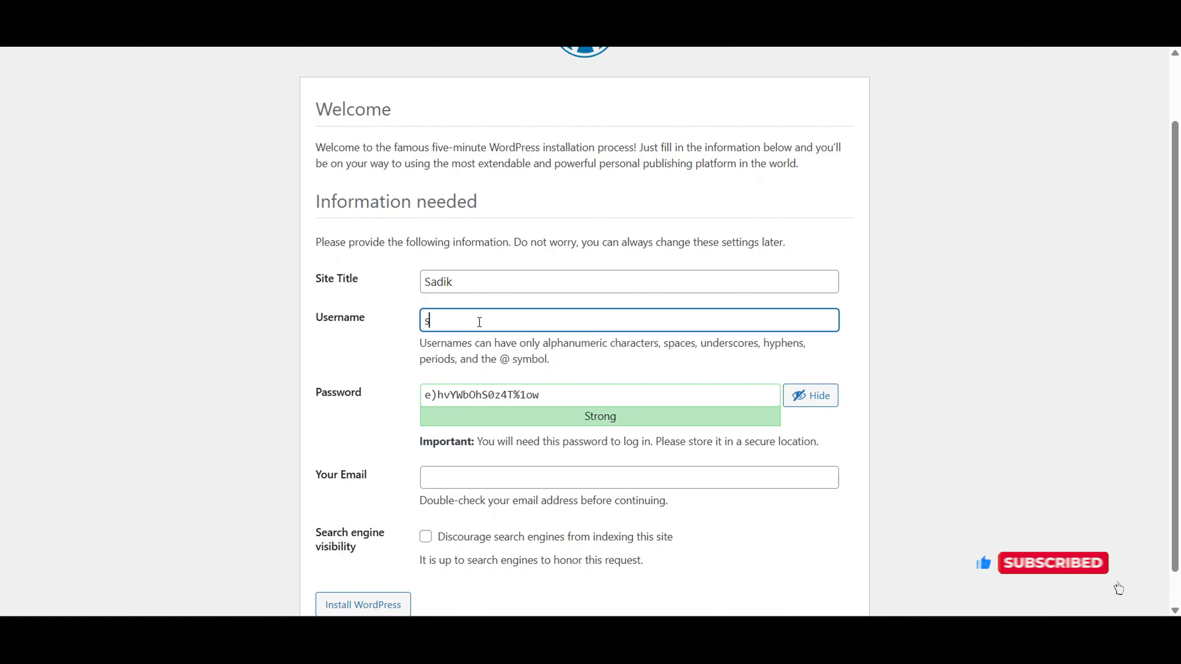
text(adik)
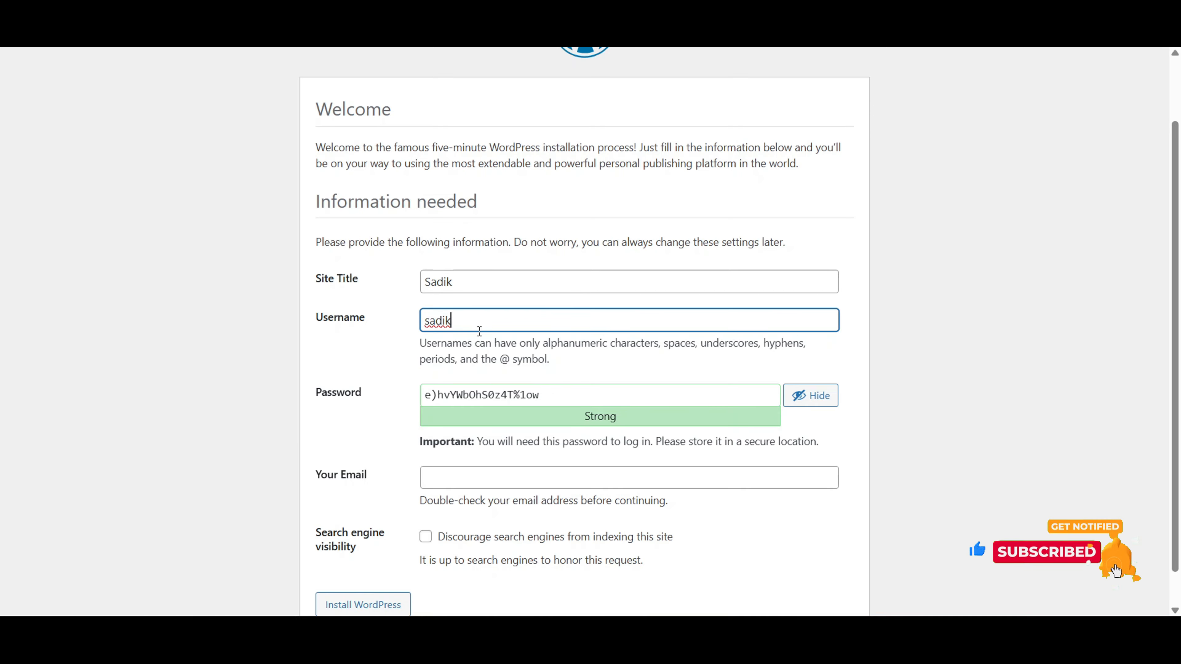
Replace the generated admin password with a custom password and confirm use of a weak password.
triple_click(559, 395)
key(BackSpace)
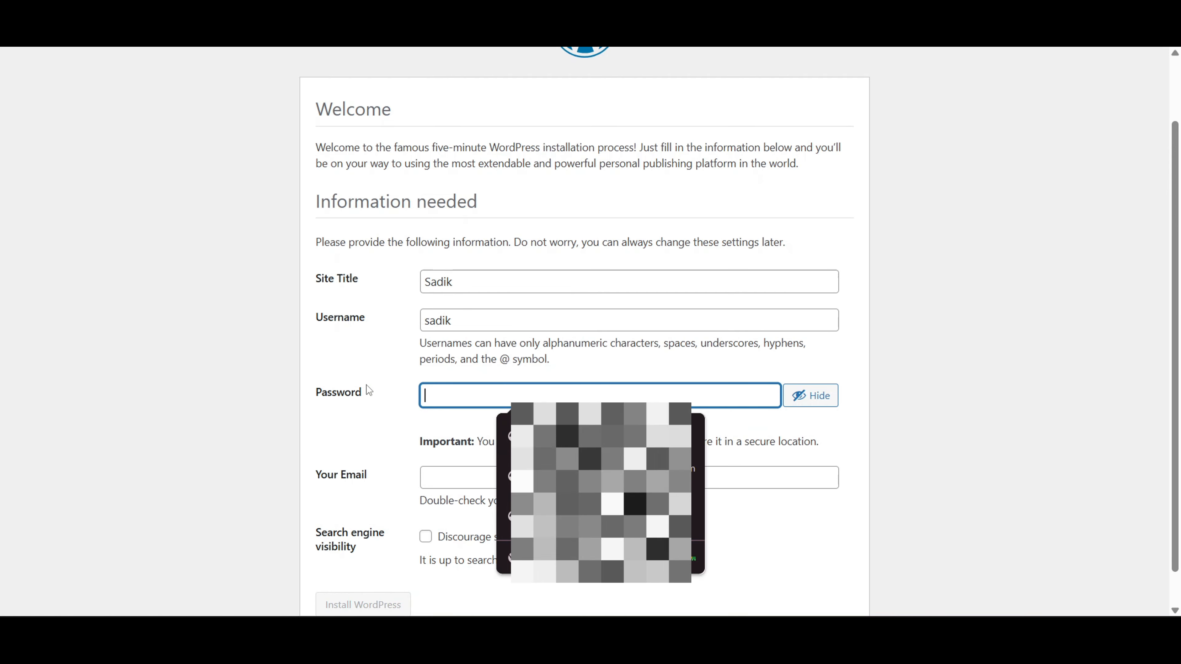
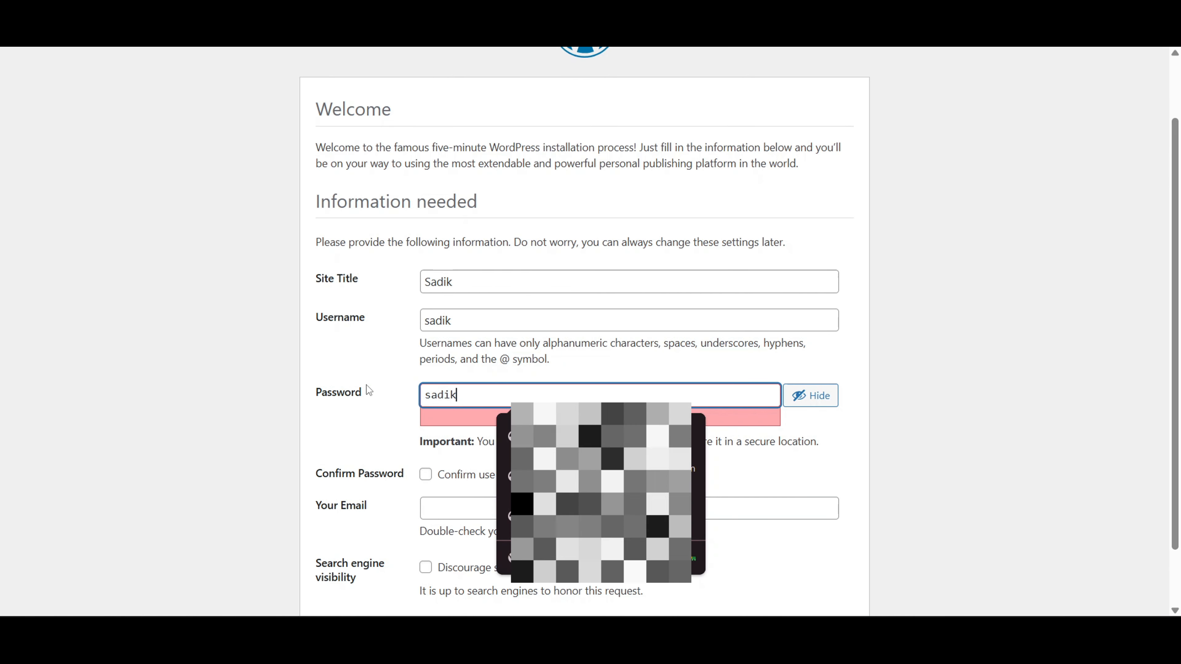
click(371, 427)
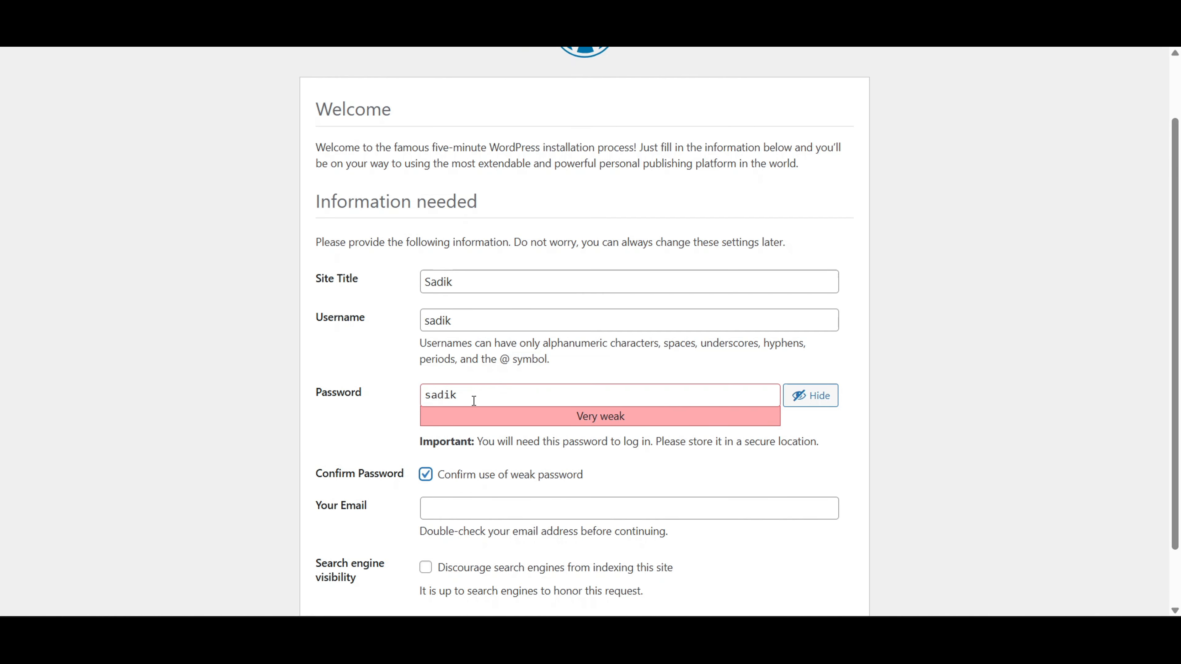
Fill in the admin e-mail address and enable discouraging search engines from indexing the site.
scroll(456, 446, down, 2)
click(456, 446)
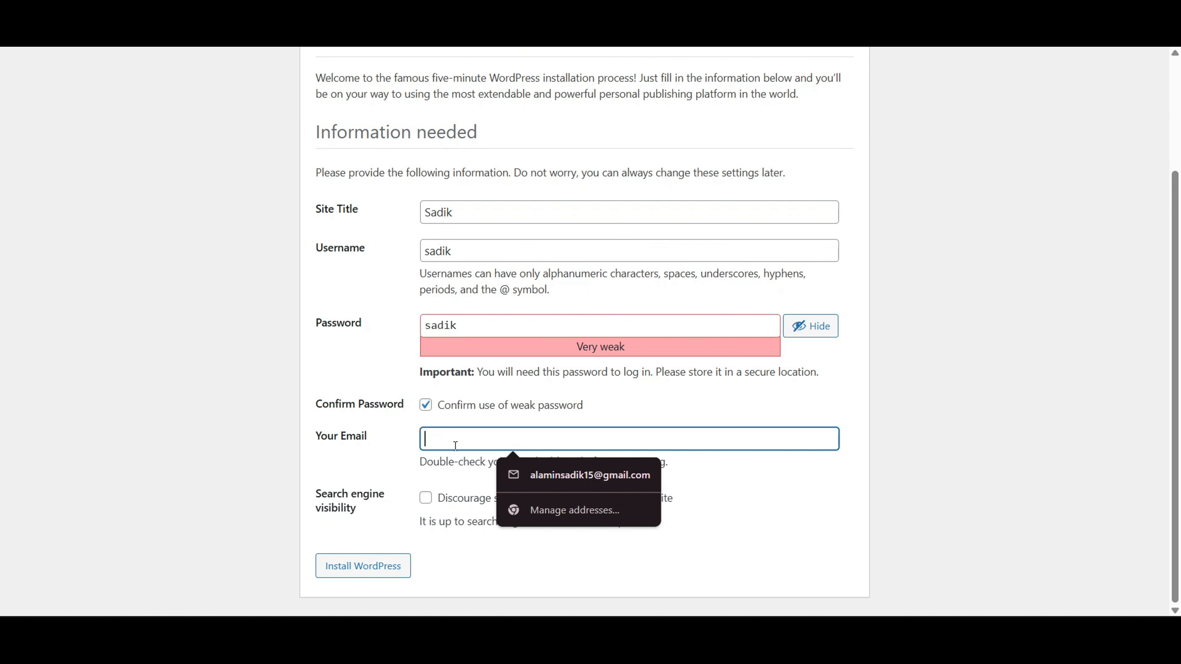
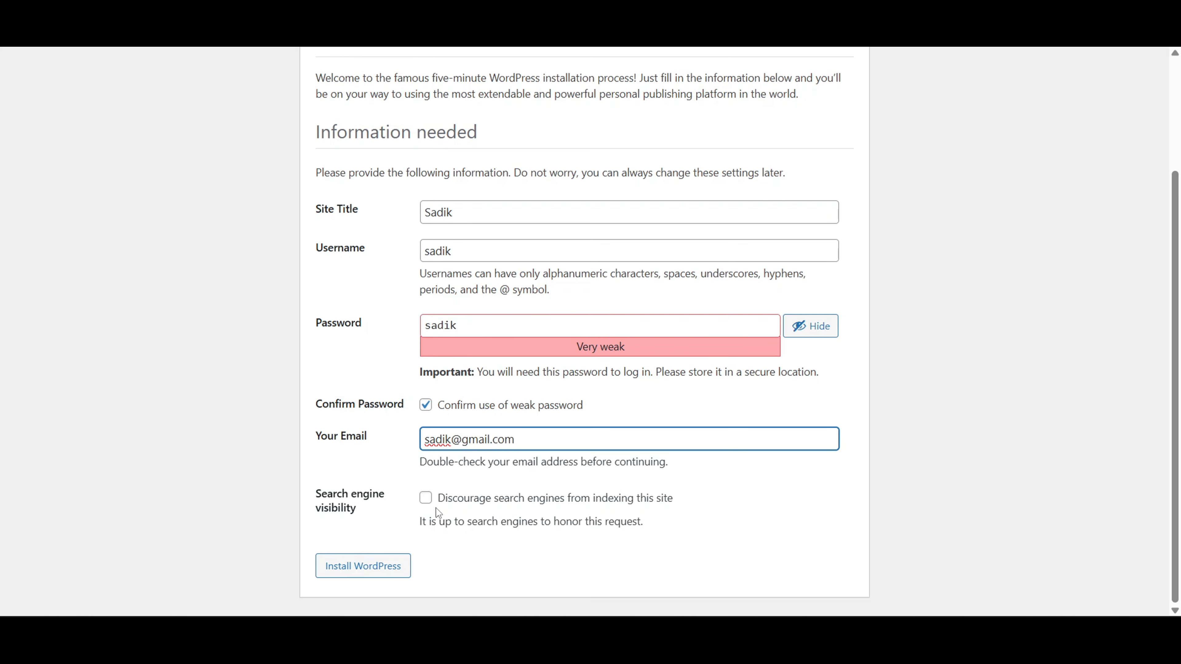
click(424, 501)
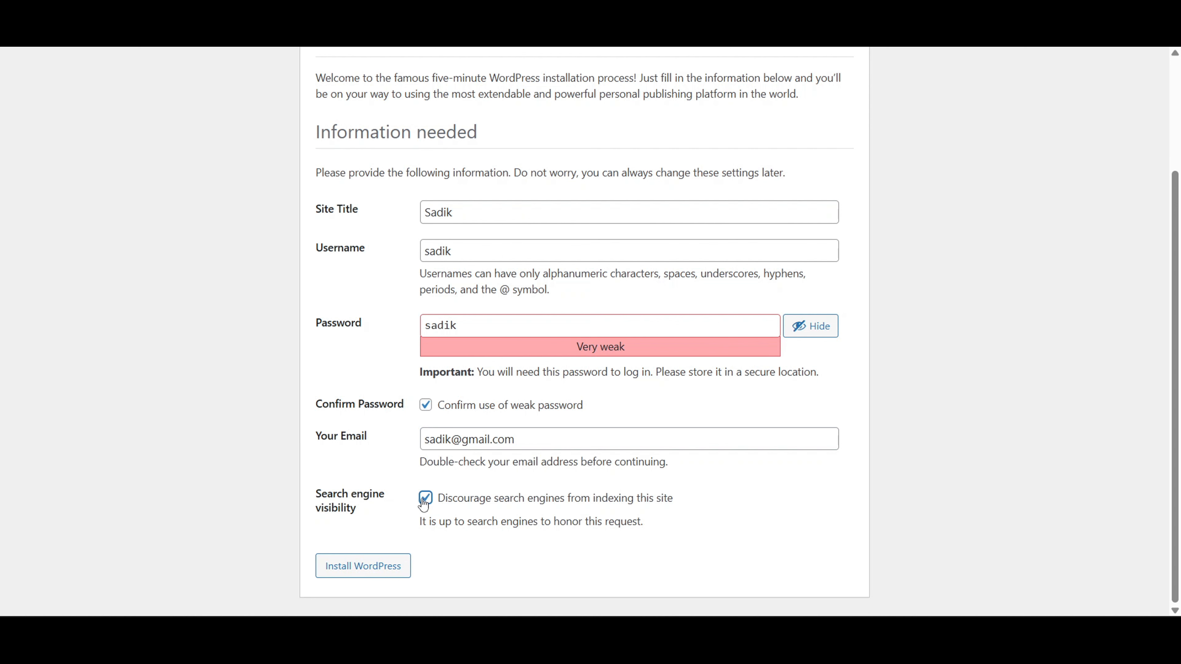
Run the WordPress installation and continue to the login page.
click(370, 568)
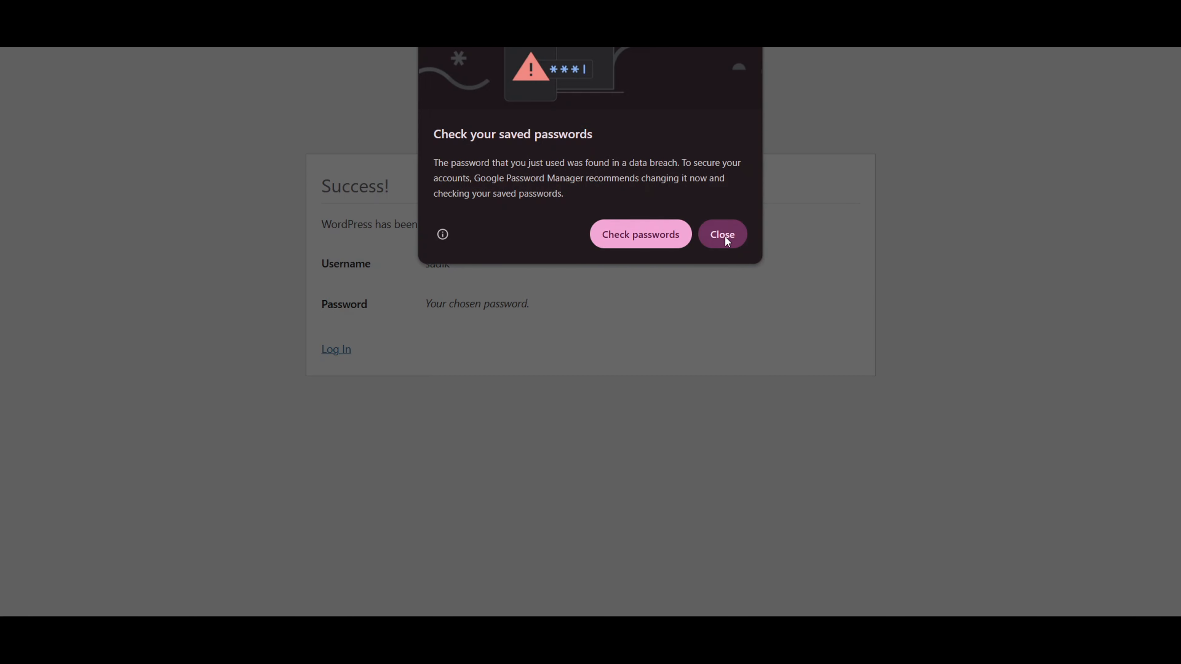
click(725, 236)
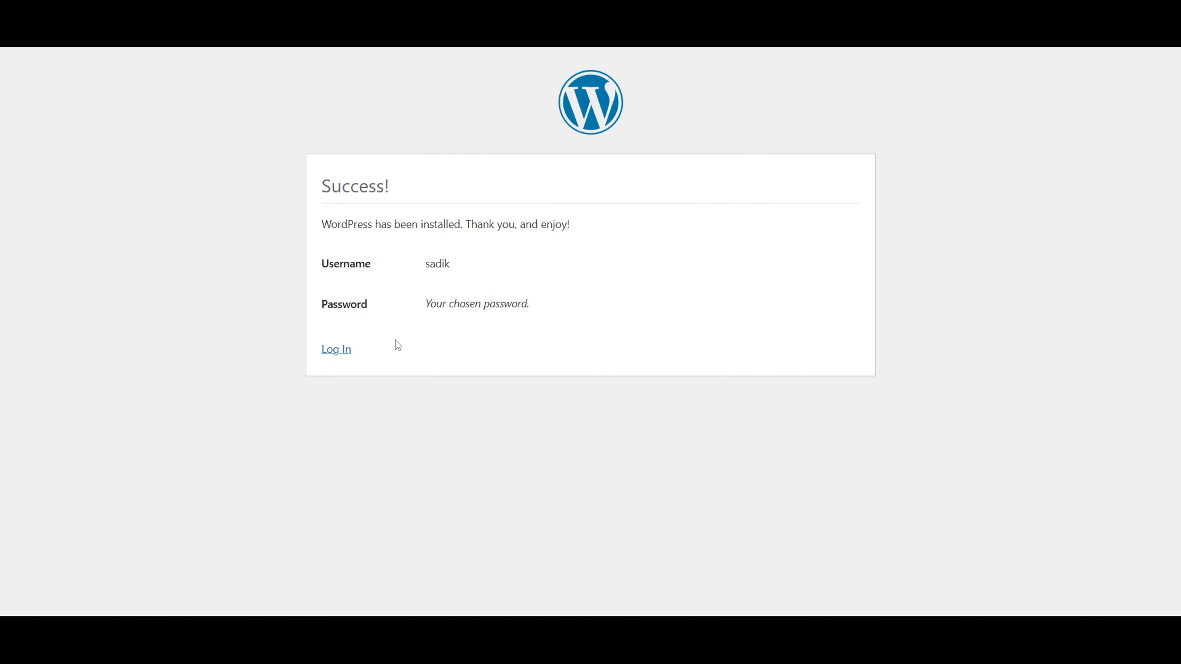
click(347, 351)
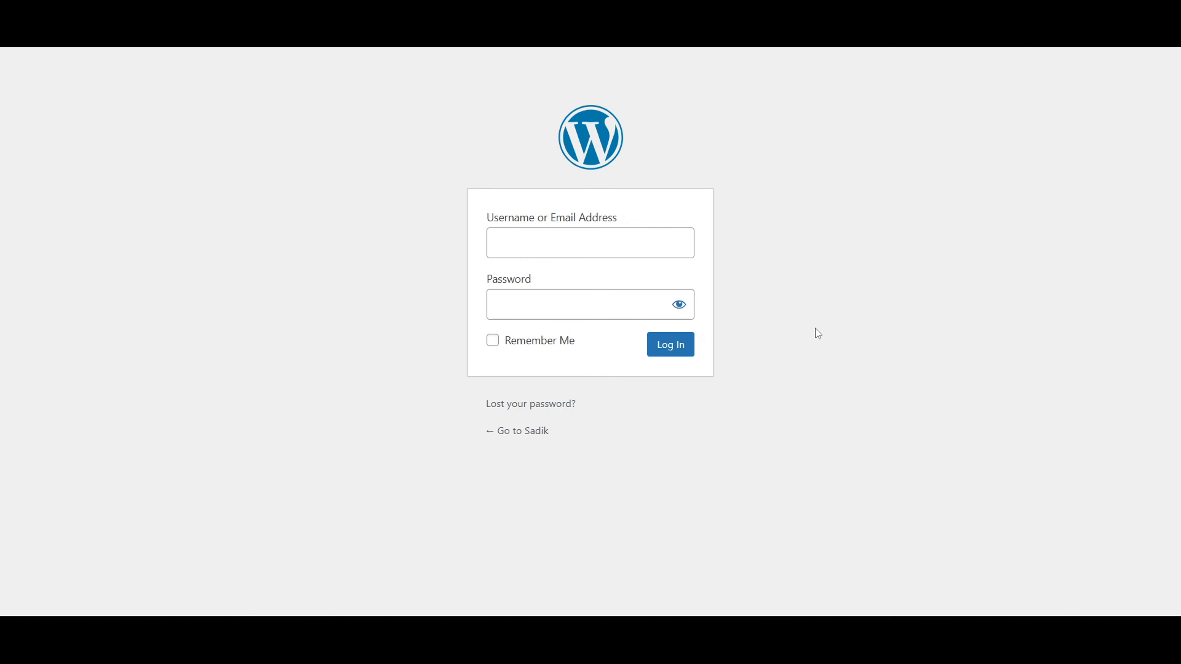
Log in to WordPress with the admin username and the account password.
click(563, 241)
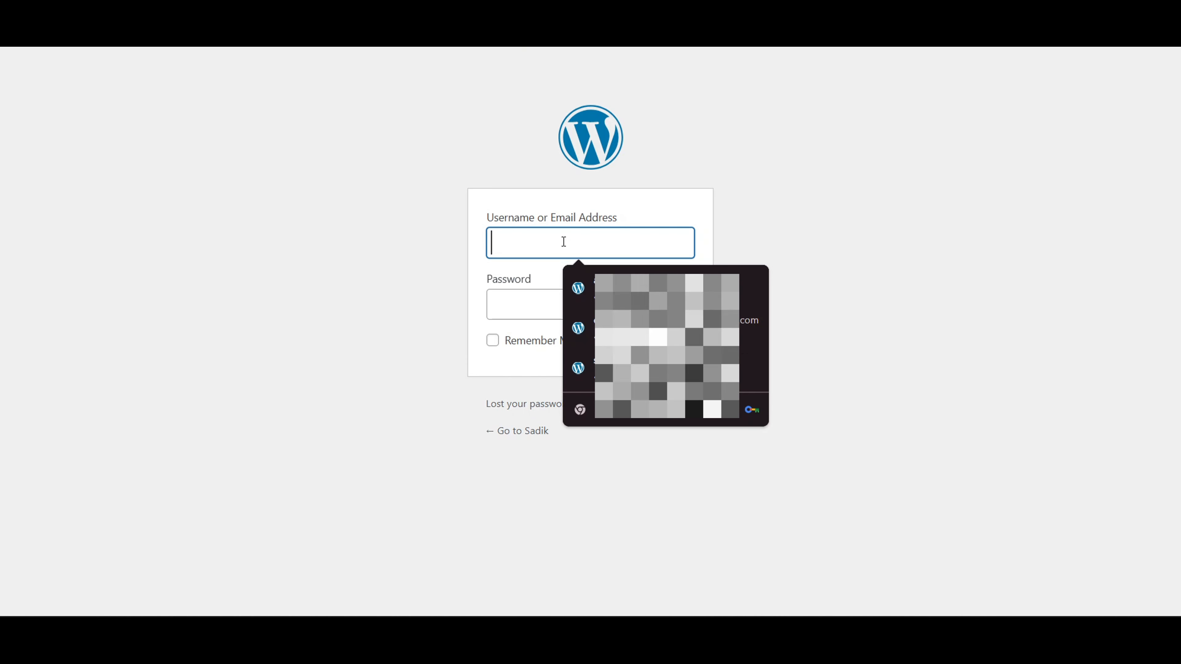
text(sadik)
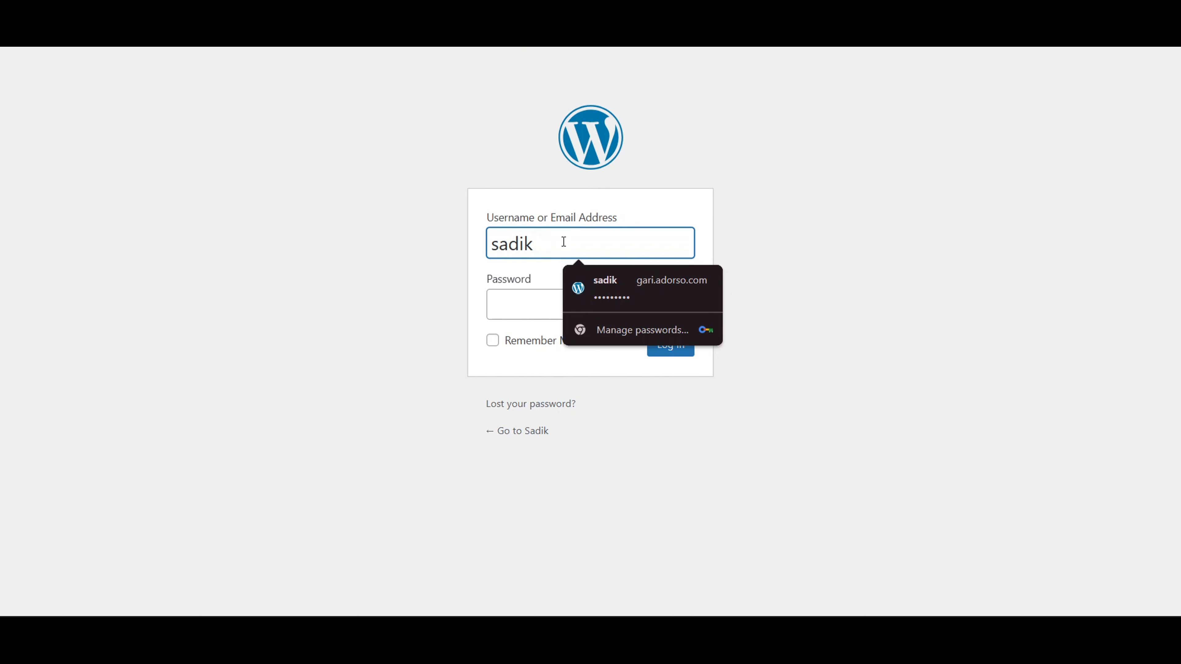
click(540, 312)
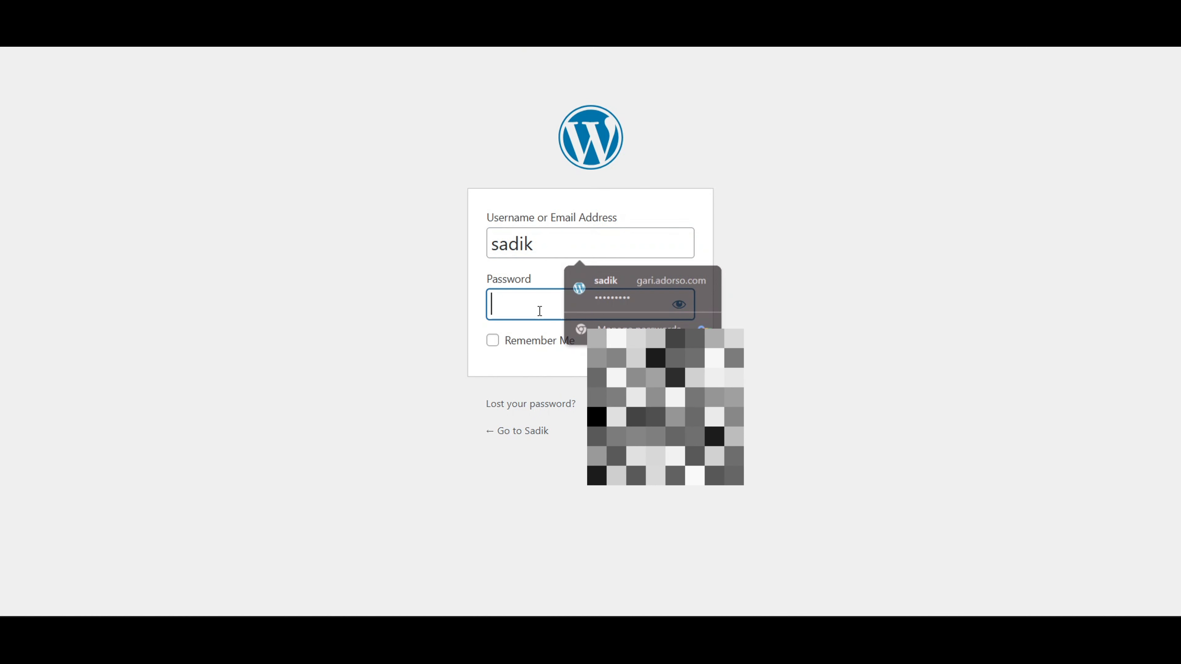
text(•••••)
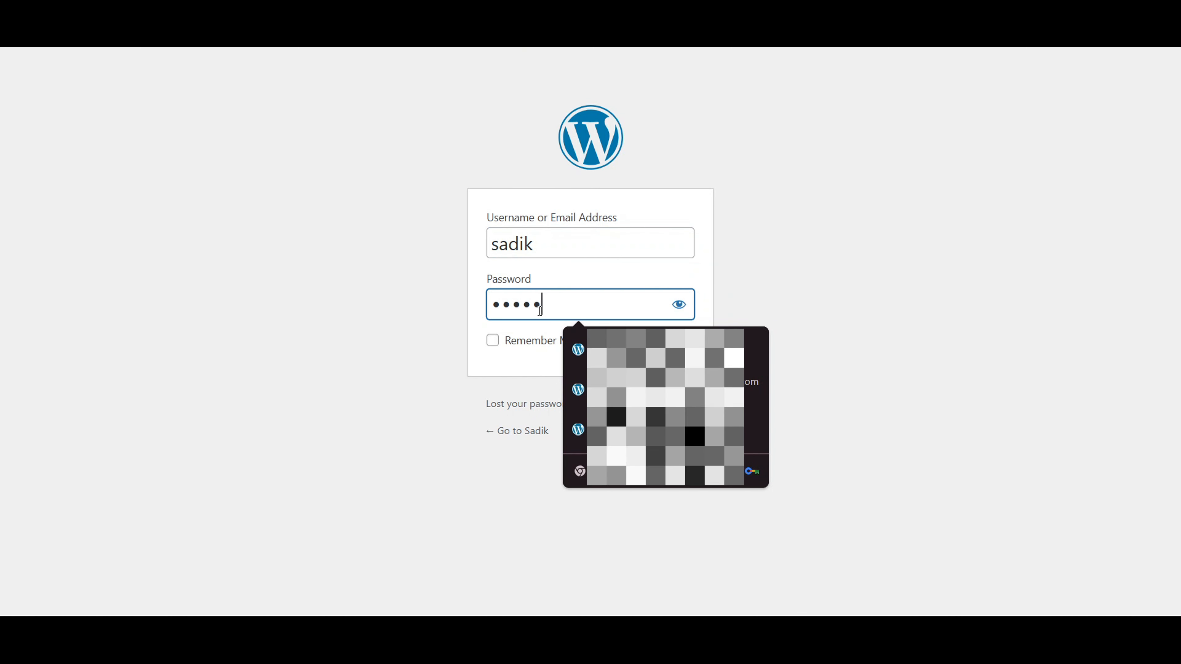
click(388, 362)
click(676, 357)
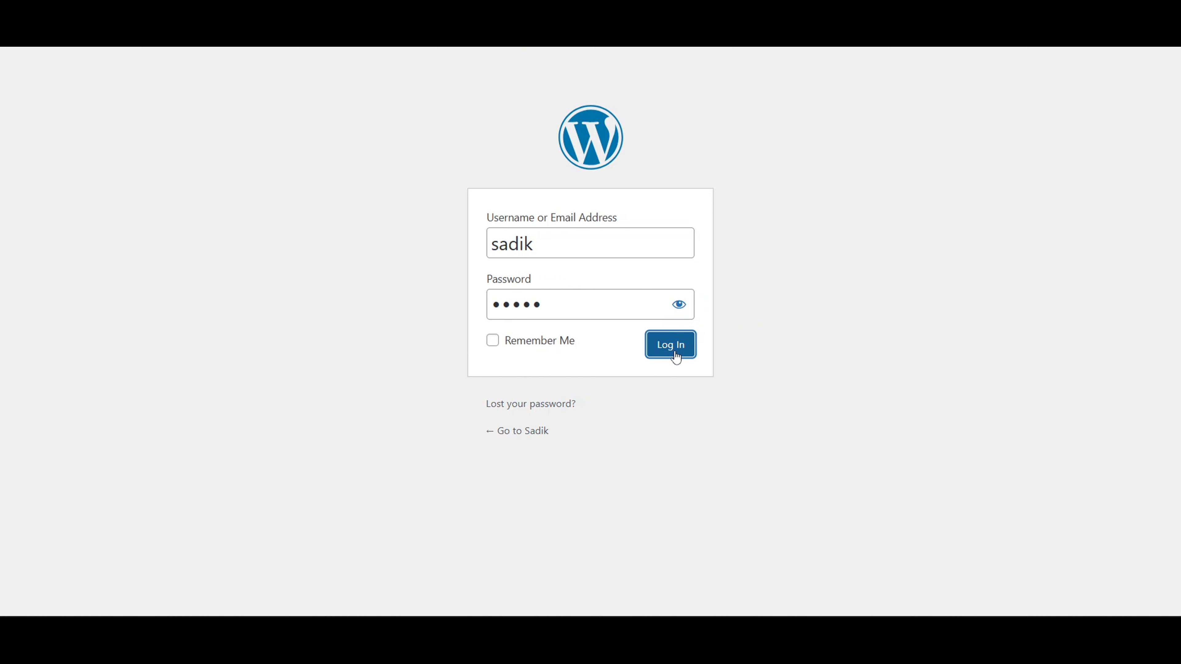